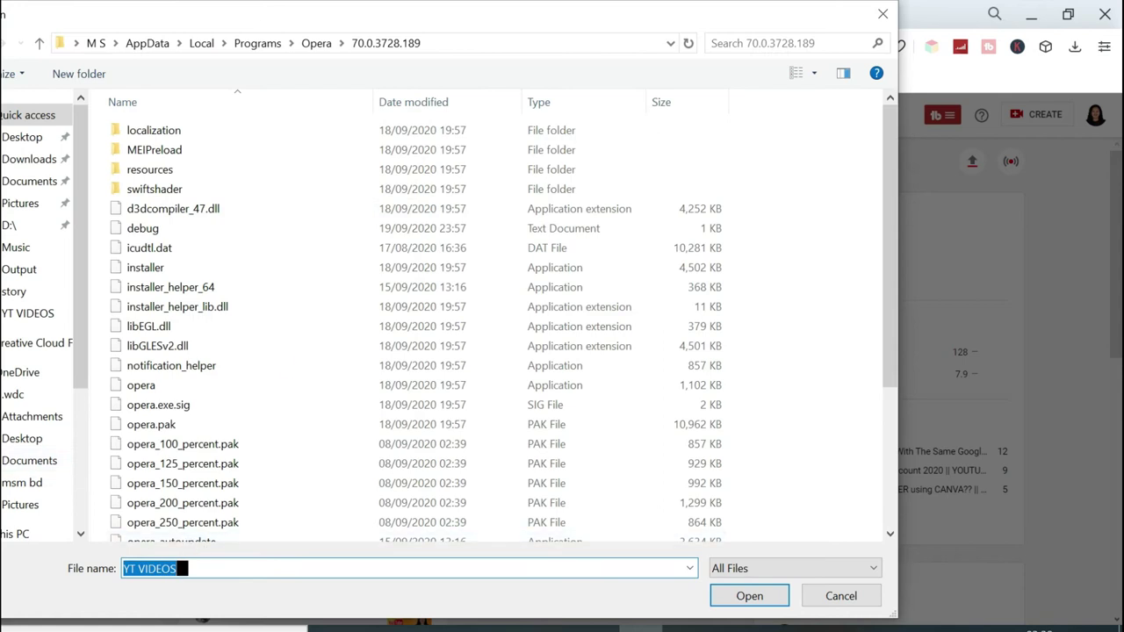
Upload the video file WELCOME MEMBER.mp4 from the Desktop folder.
{"action": "left_click", "coordinate": [31, 145]}
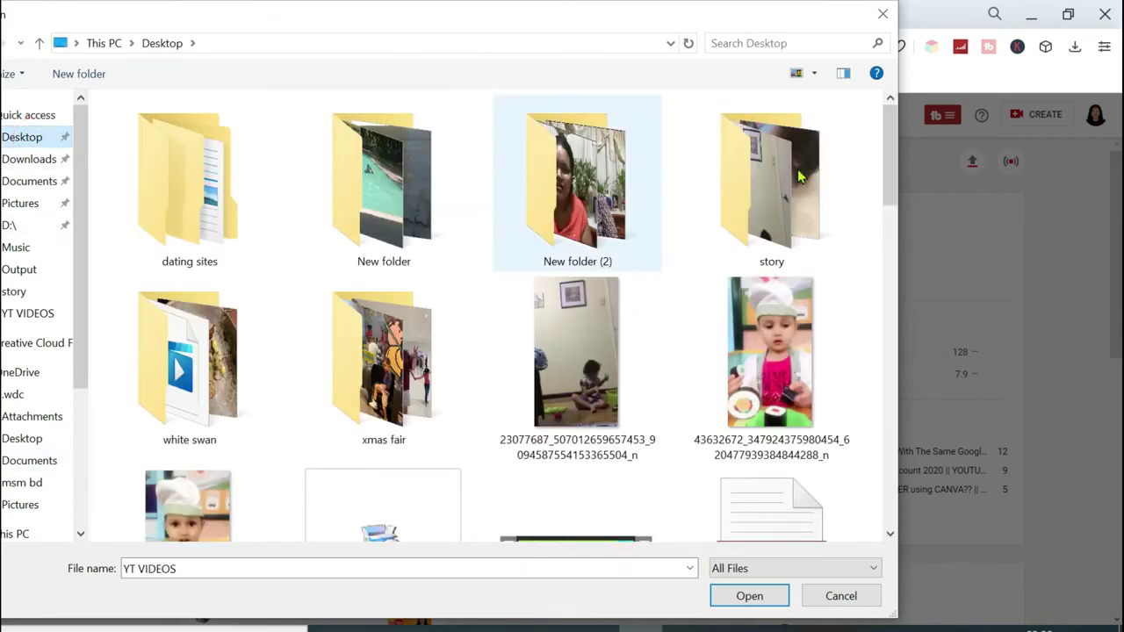
{"action": "left_click_drag", "start_coordinate": [890, 160], "coordinate": [864, 431]}
{"action": "double_click", "coordinate": [562, 400]}
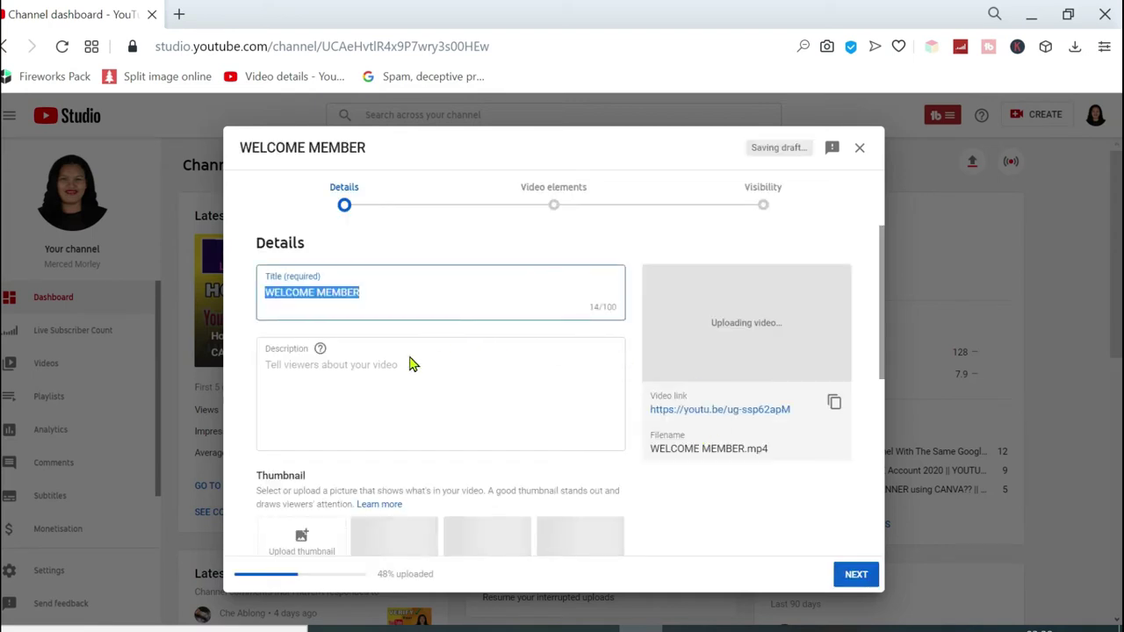
Extend the video title to "WELCOME MEMBER || THANK YOU FOR BEING A MEMBER".
{"action": "left_click", "coordinate": [392, 295]}
{"action": "key", "text": "ctrl+a"}
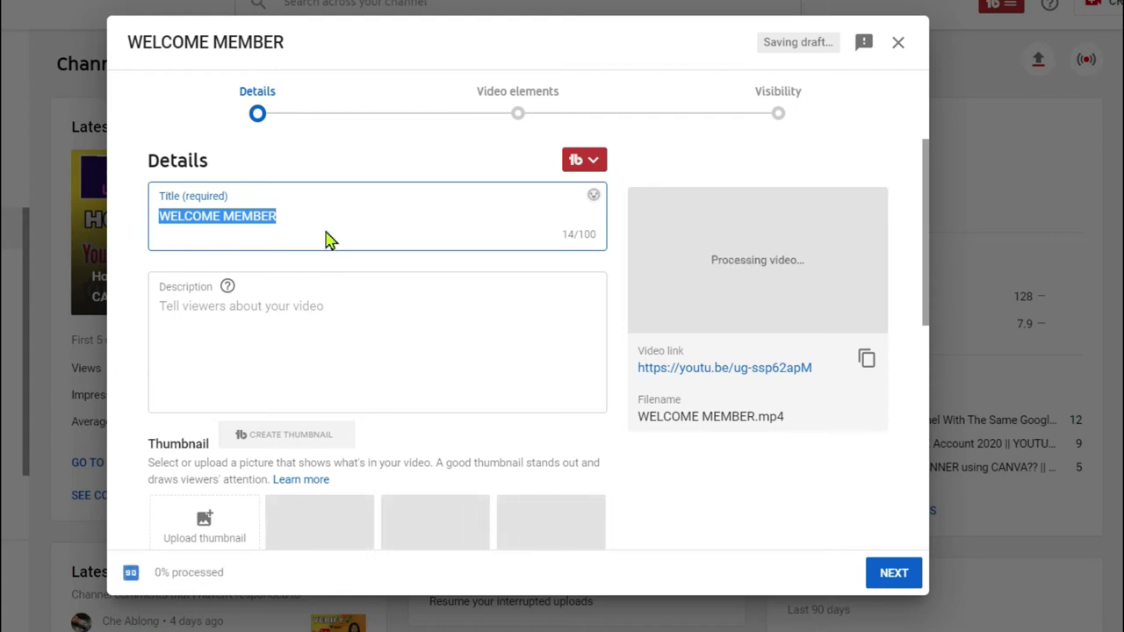
{"action": "left_click", "coordinate": [326, 211]}
{"action": "type", "text": "||"}
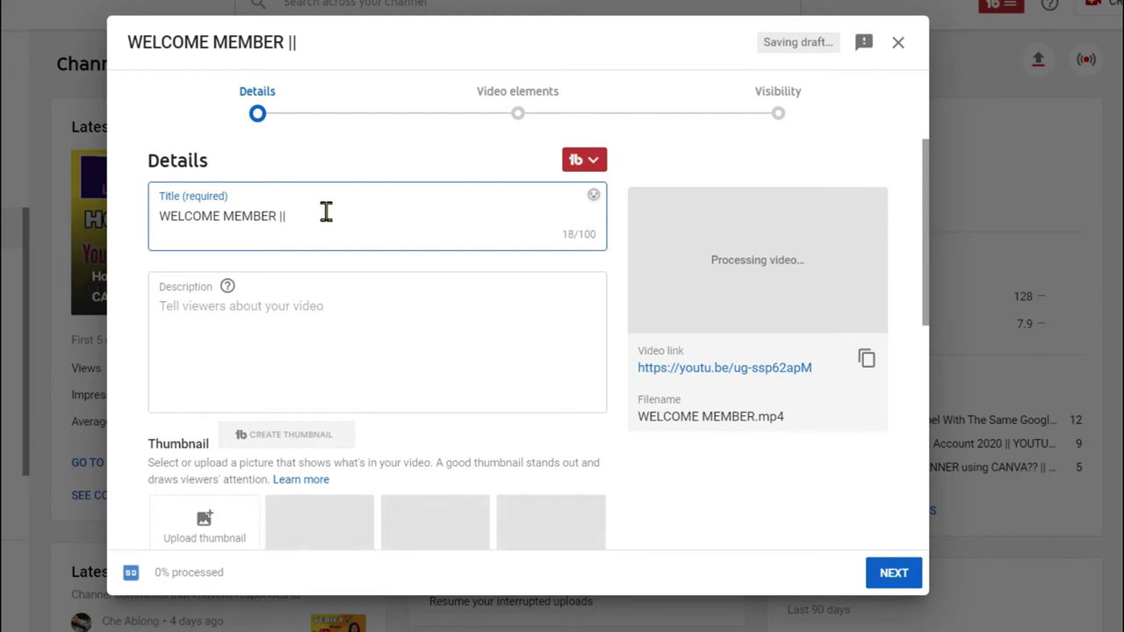
{"action": "type", "text": " Th"}
{"action": "key", "text": "BackSpace"}
{"action": "key", "text": "BackSpace"}
{"action": "type", "text": "h"}
{"action": "key", "text": "BackSpace"}
{"action": "type", "text": "HA"}
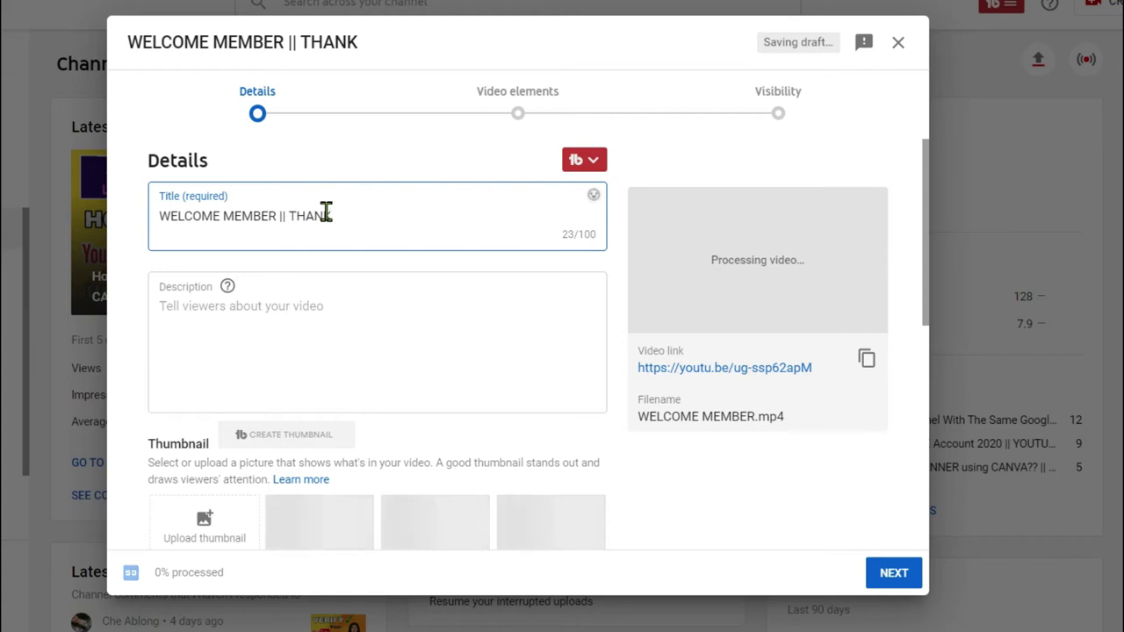
{"action": "type", "text": "NK YOU FOR BEING"}
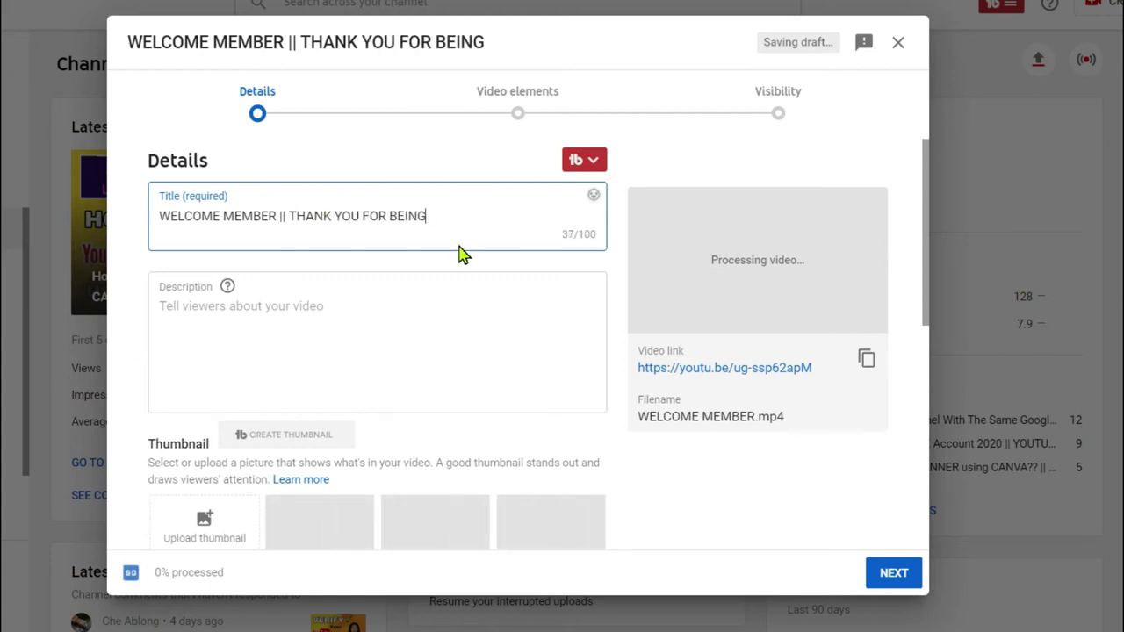
{"action": "type", "text": " A MEMBER"}
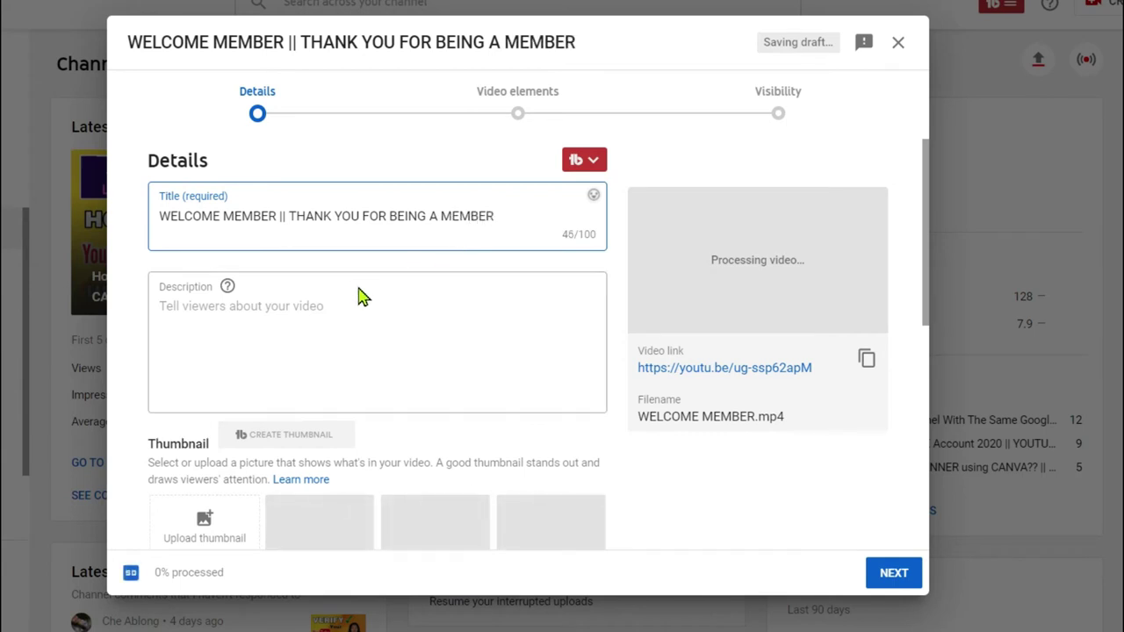
Enter "Welcome to my Youtube Community......" as the video description.
{"action": "left_click", "coordinate": [319, 311]}
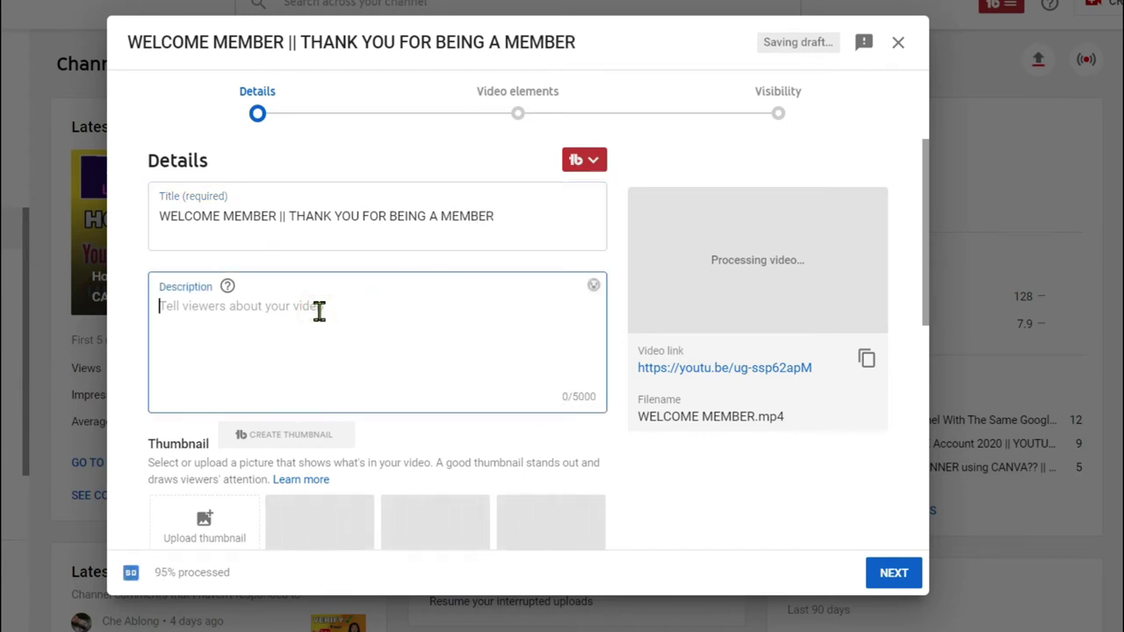
{"action": "type", "text": "Welcom"}
{"action": "type", "text": "e to"}
{"action": "key", "text": "BackSpace"}
{"action": "type", "text": "to my "}
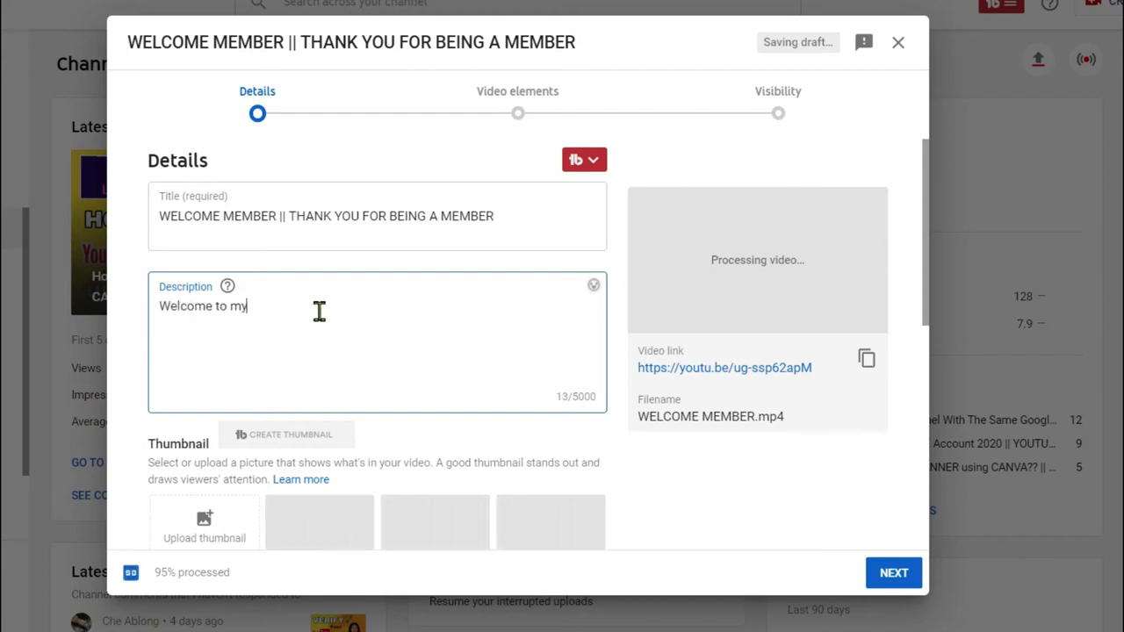
{"action": "type", "text": "Youtube Community"}
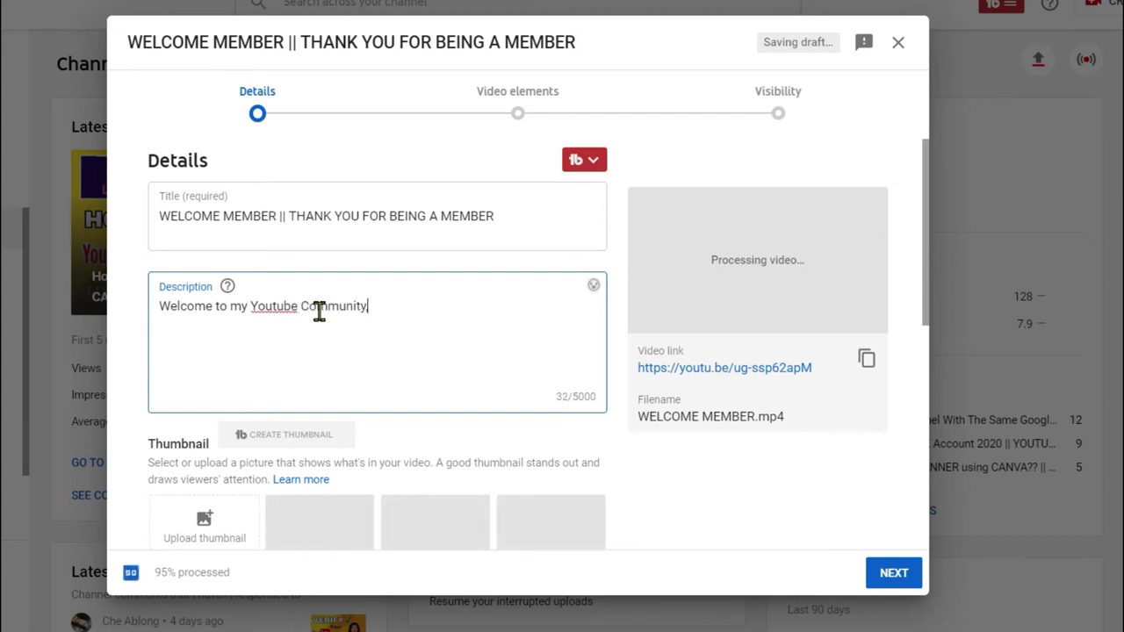
{"action": "type", "text": " ....."}
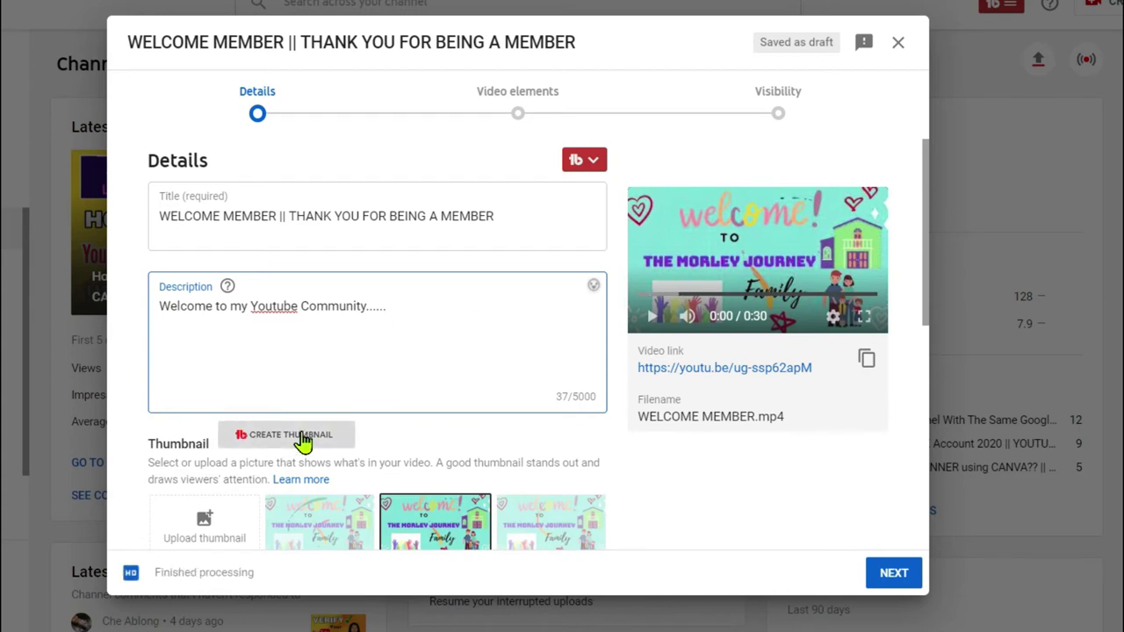
Add the video to the Tutorials playlist.
{"action": "scroll", "coordinate": [430, 373], "scroll_direction": "down", "scroll_amount": 2}
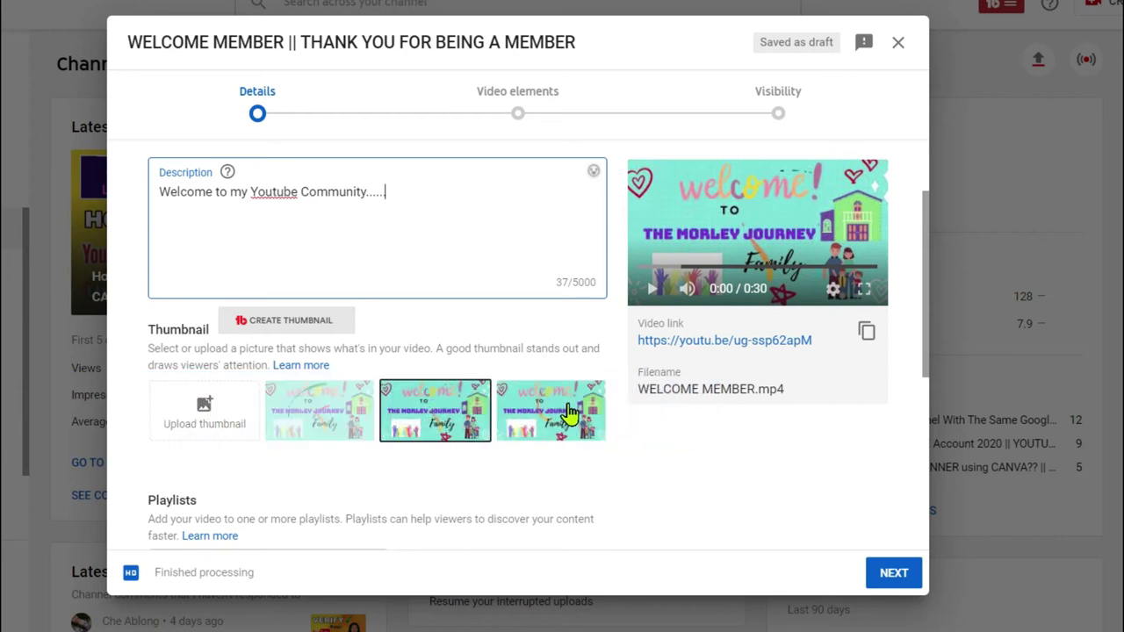
{"action": "scroll", "coordinate": [569, 413], "scroll_direction": "down", "scroll_amount": 2}
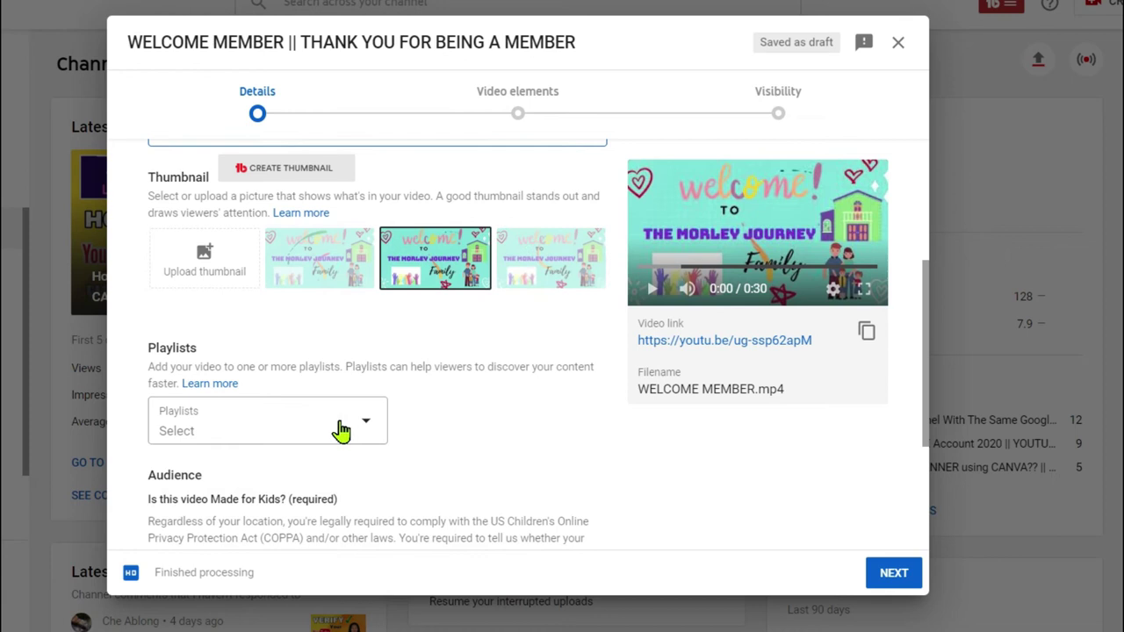
{"action": "left_click", "coordinate": [341, 430]}
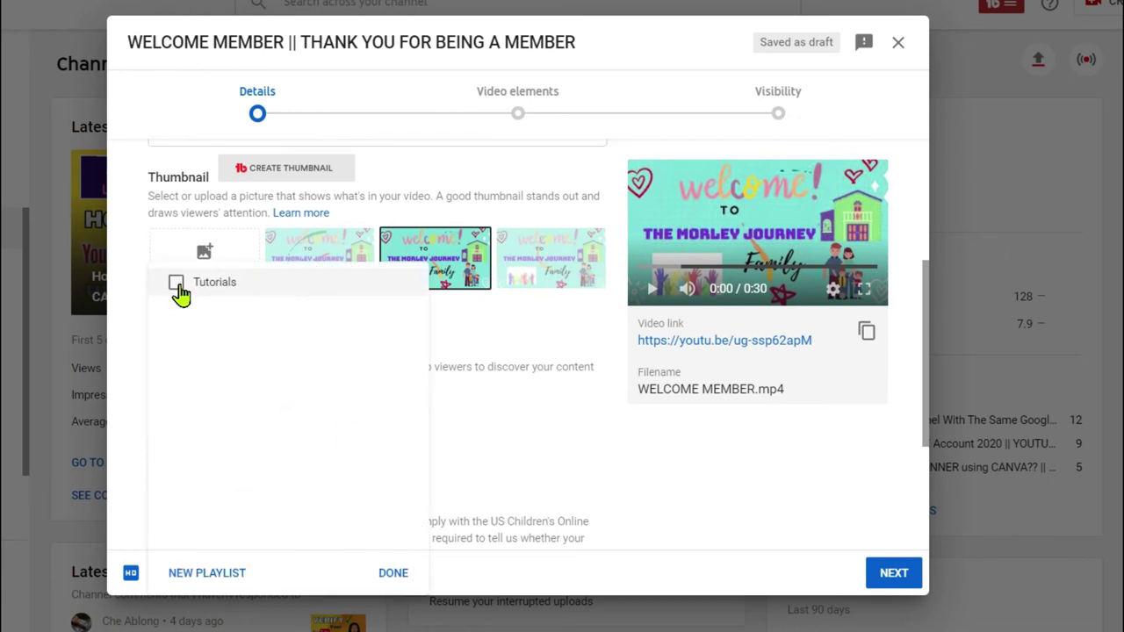
{"action": "left_click", "coordinate": [176, 283]}
{"action": "left_click", "coordinate": [393, 574]}
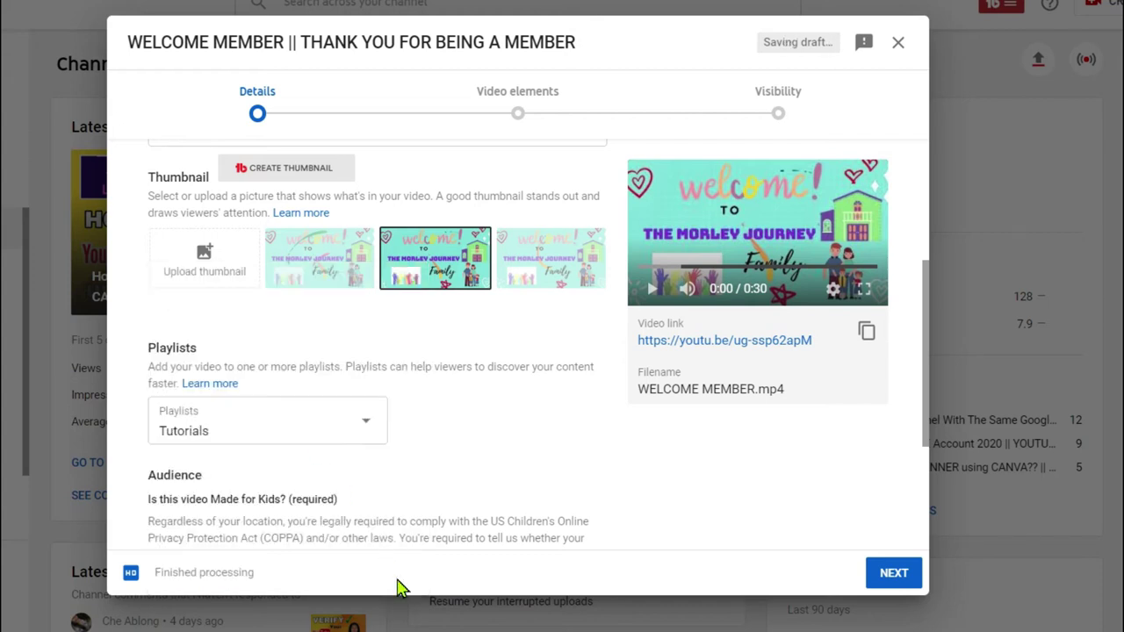
Declare the video as not Made for Kids and continue to the Video elements stage.
{"action": "scroll", "coordinate": [399, 410], "scroll_direction": "down", "scroll_amount": 3}
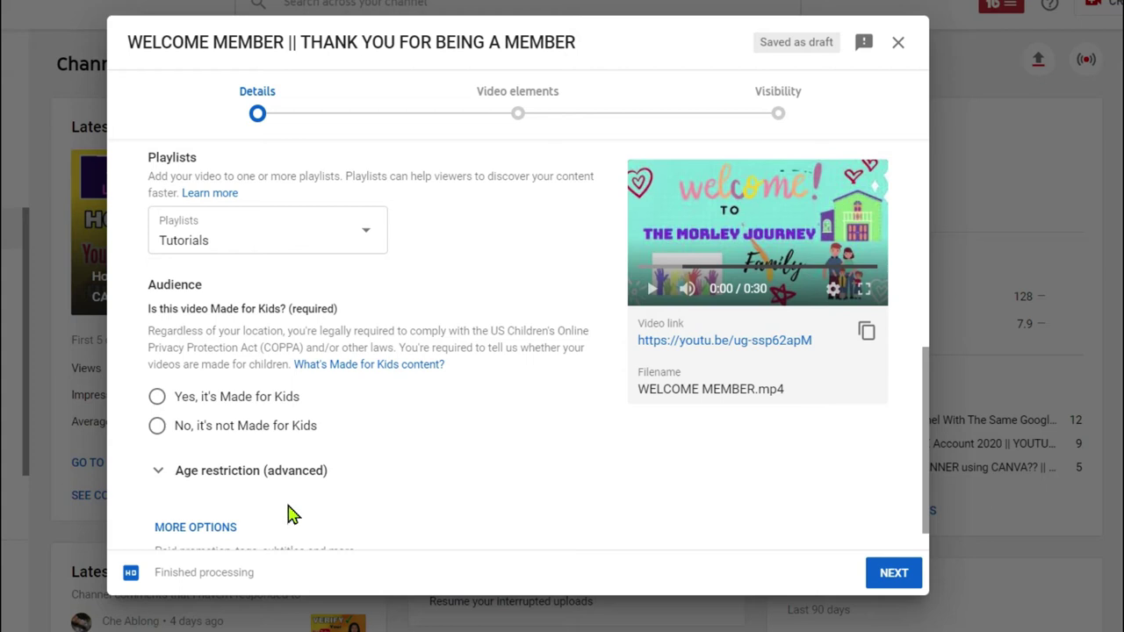
{"action": "left_click", "coordinate": [158, 431]}
{"action": "scroll", "coordinate": [401, 486], "scroll_direction": "down", "scroll_amount": 1}
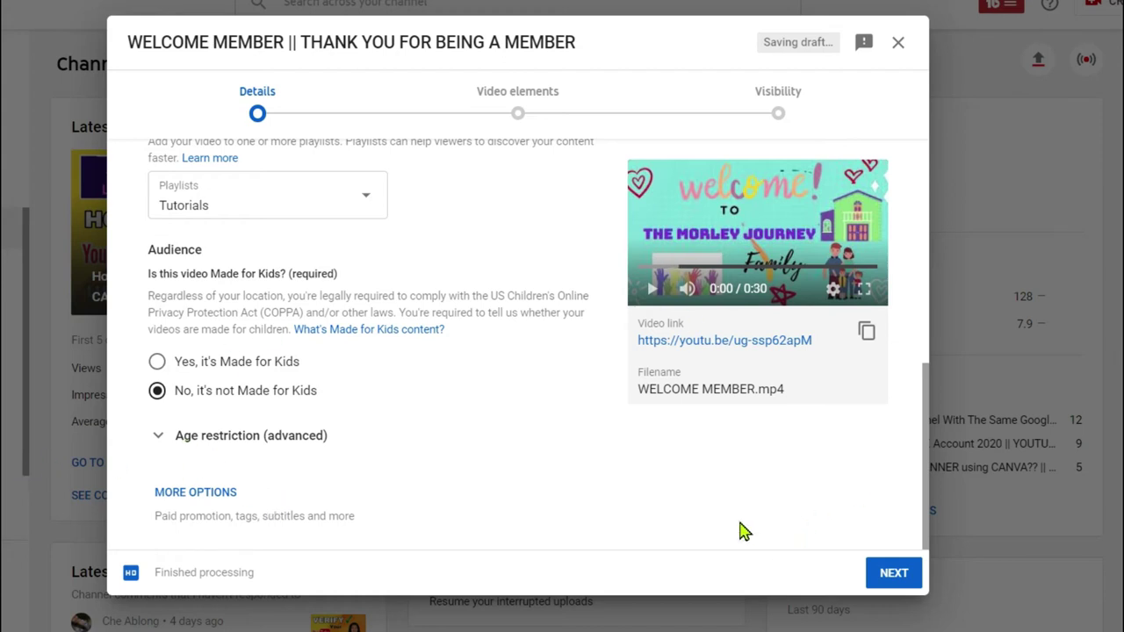
{"action": "left_click", "coordinate": [893, 574]}
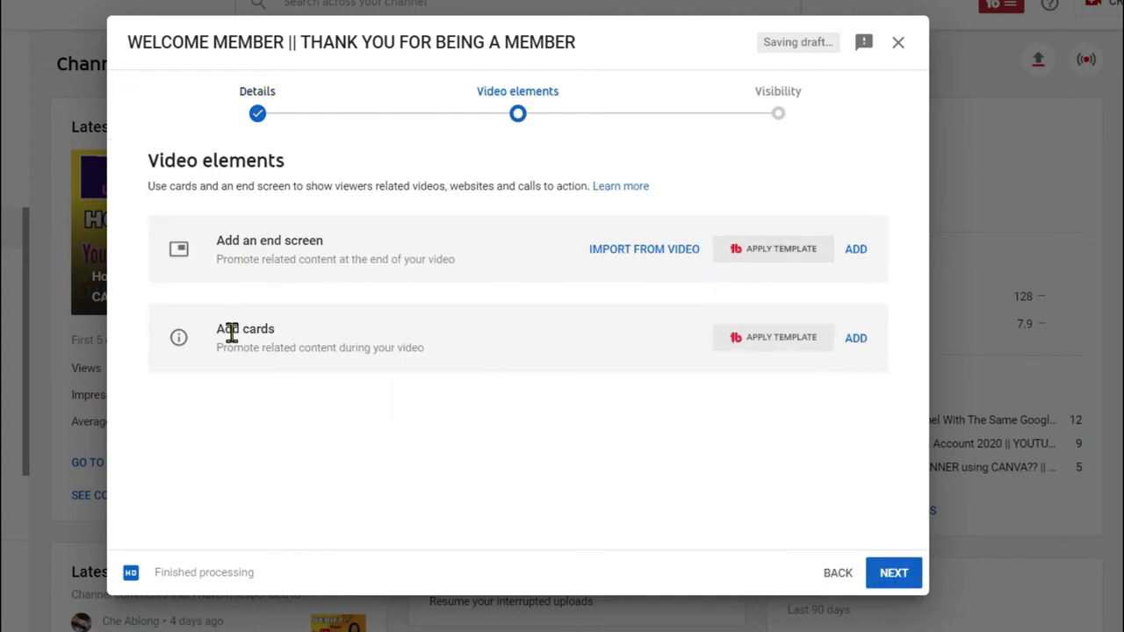
Import the end screen from the "How to Make a YOUTUBE BANNER" video and save it.
{"action": "left_click", "coordinate": [642, 260]}
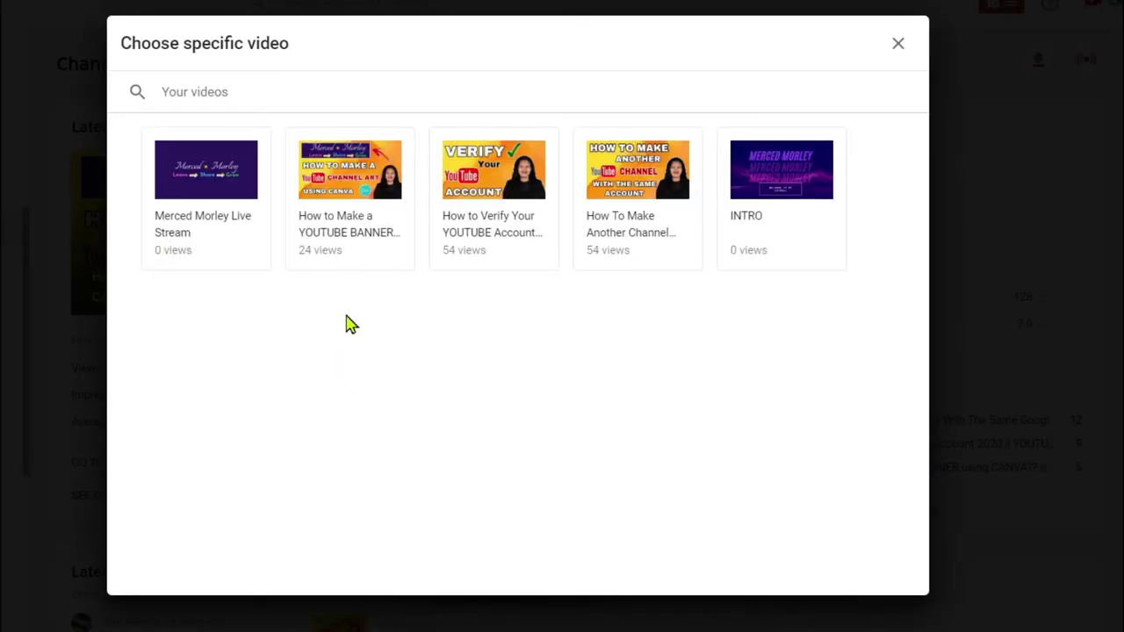
{"action": "left_click", "coordinate": [347, 195]}
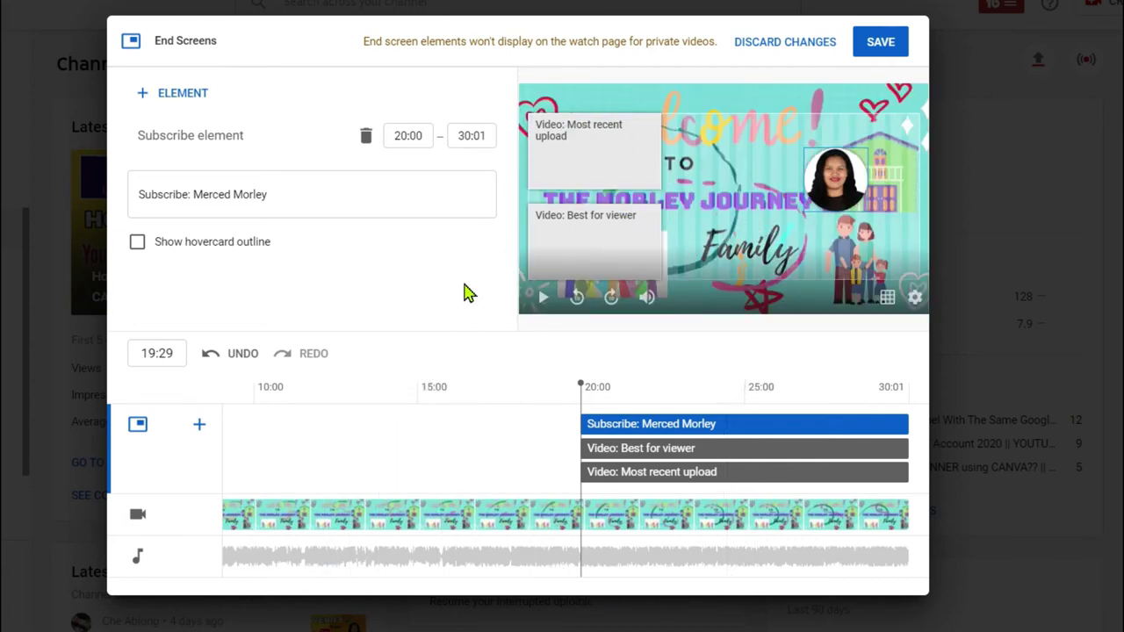
{"action": "left_click", "coordinate": [879, 46]}
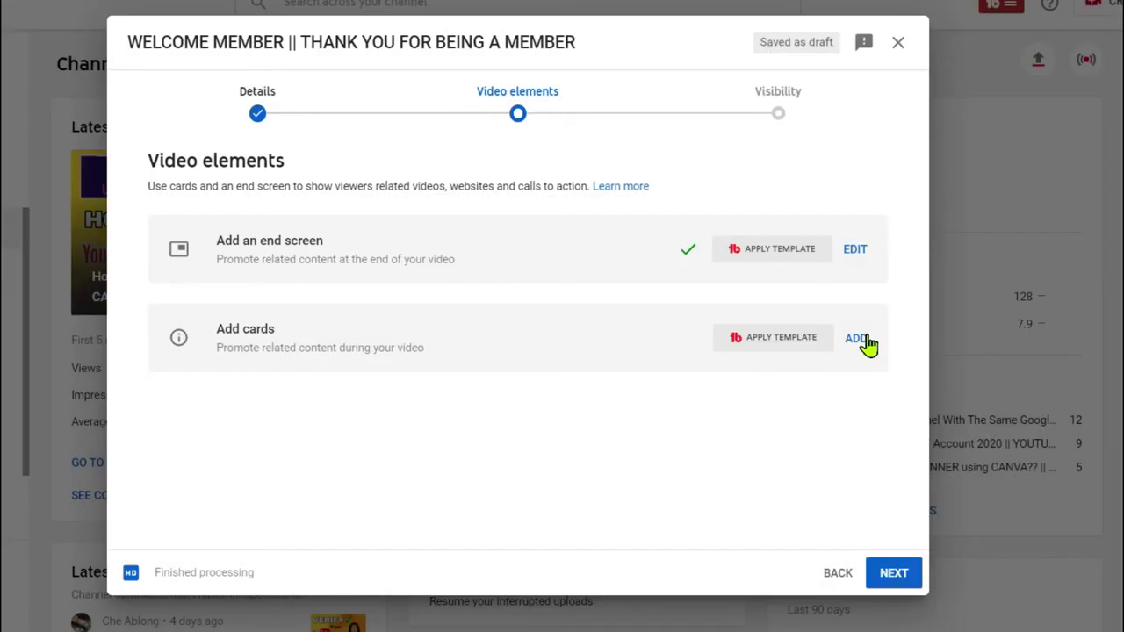
Add a video card at 00:00 that links to the "How to Make a YOUTUBE BANNER using CANVA??" video.
{"action": "left_click", "coordinate": [859, 339]}
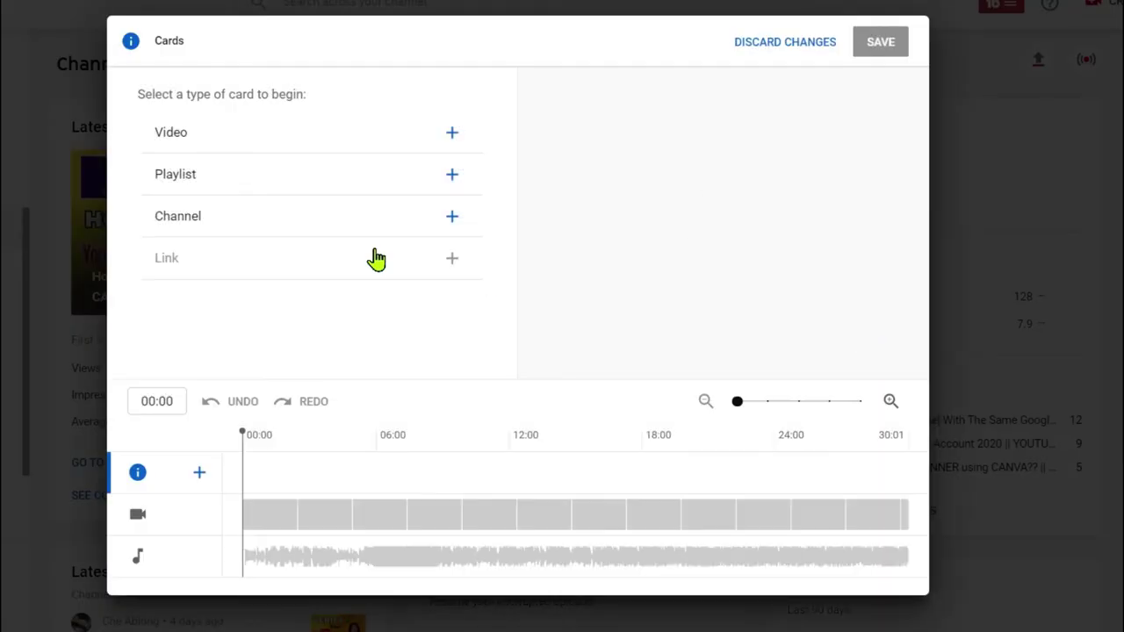
{"action": "left_click", "coordinate": [188, 138]}
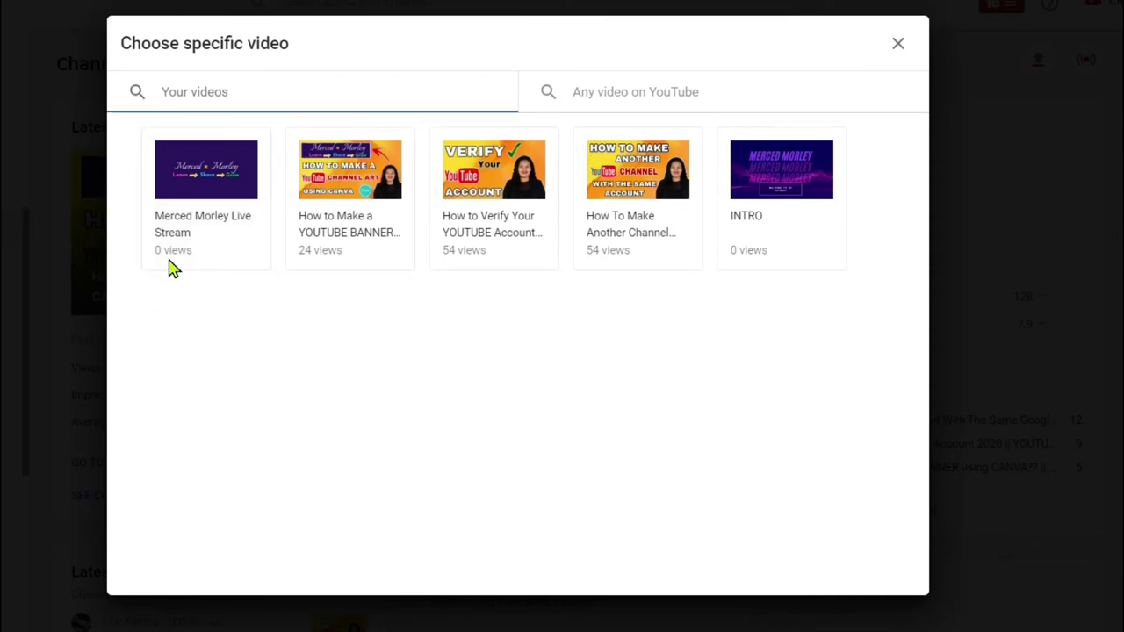
{"action": "left_click", "coordinate": [352, 189]}
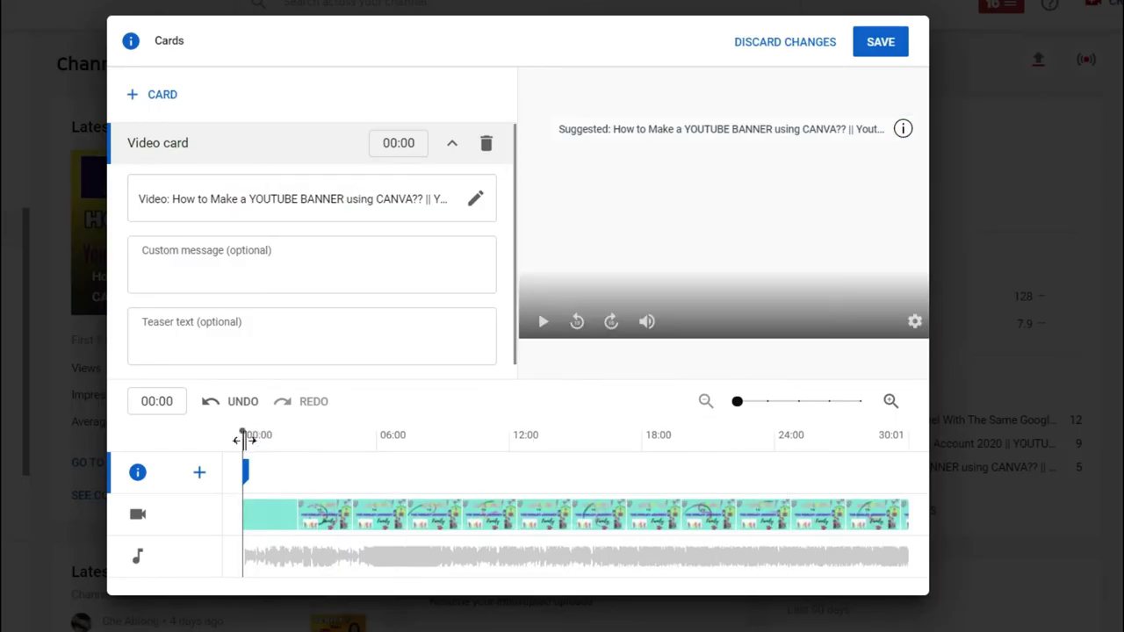
Add a second video card at 08:19 for "How To Make Another Channel With The Same Google" and save the cards.
{"action": "left_click", "coordinate": [437, 452]}
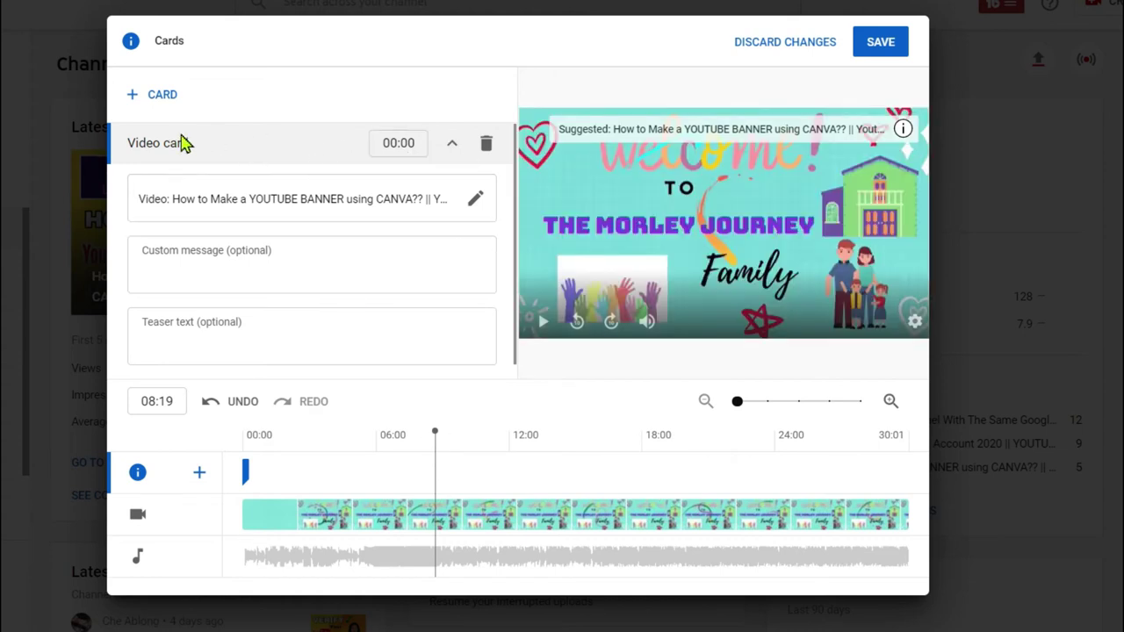
{"action": "left_click", "coordinate": [161, 95]}
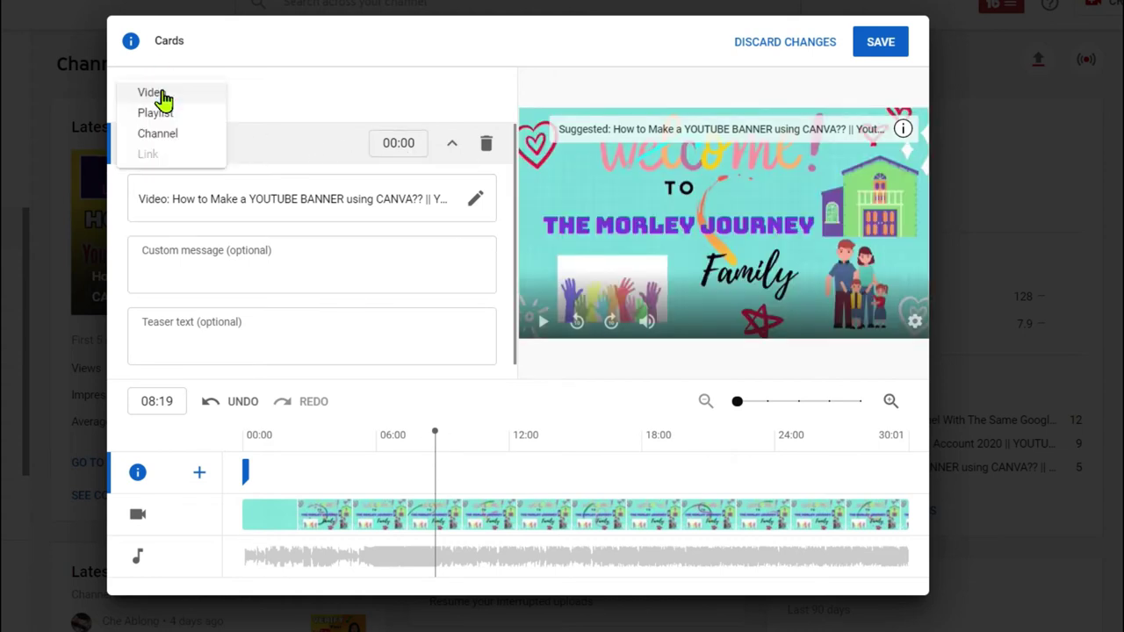
{"action": "left_click", "coordinate": [162, 97]}
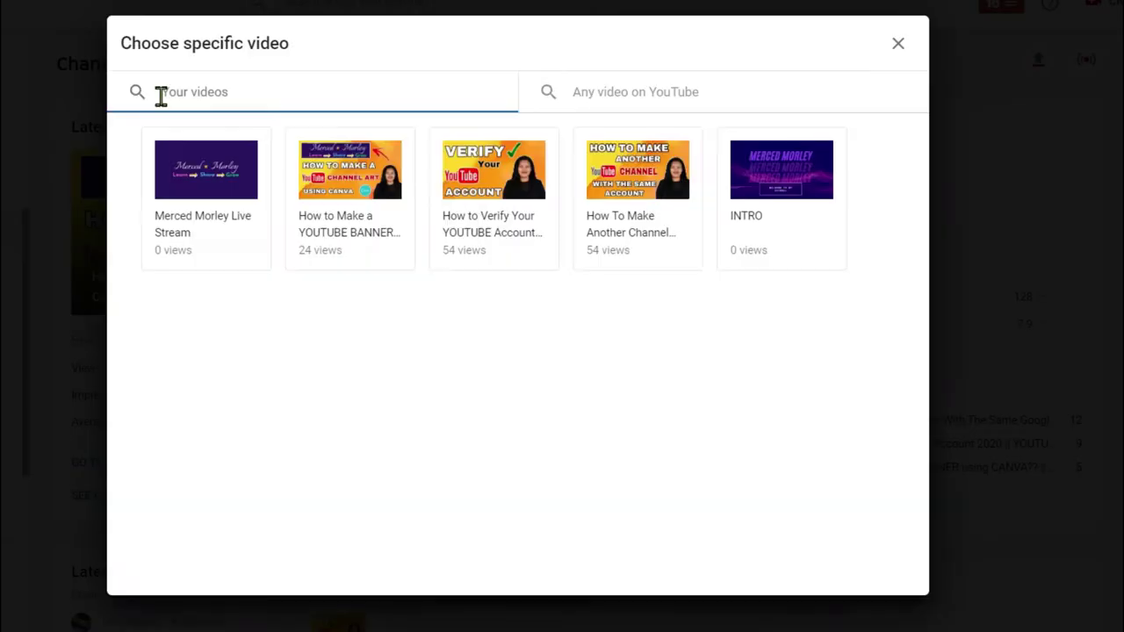
{"action": "left_click", "coordinate": [623, 195]}
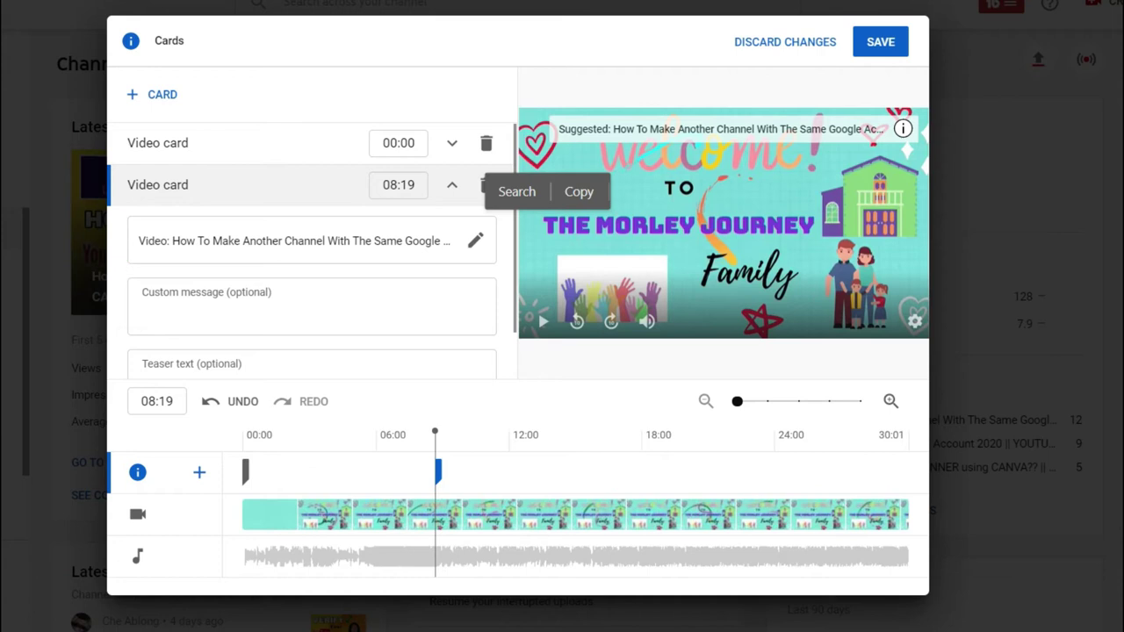
{"action": "left_click", "coordinate": [889, 42]}
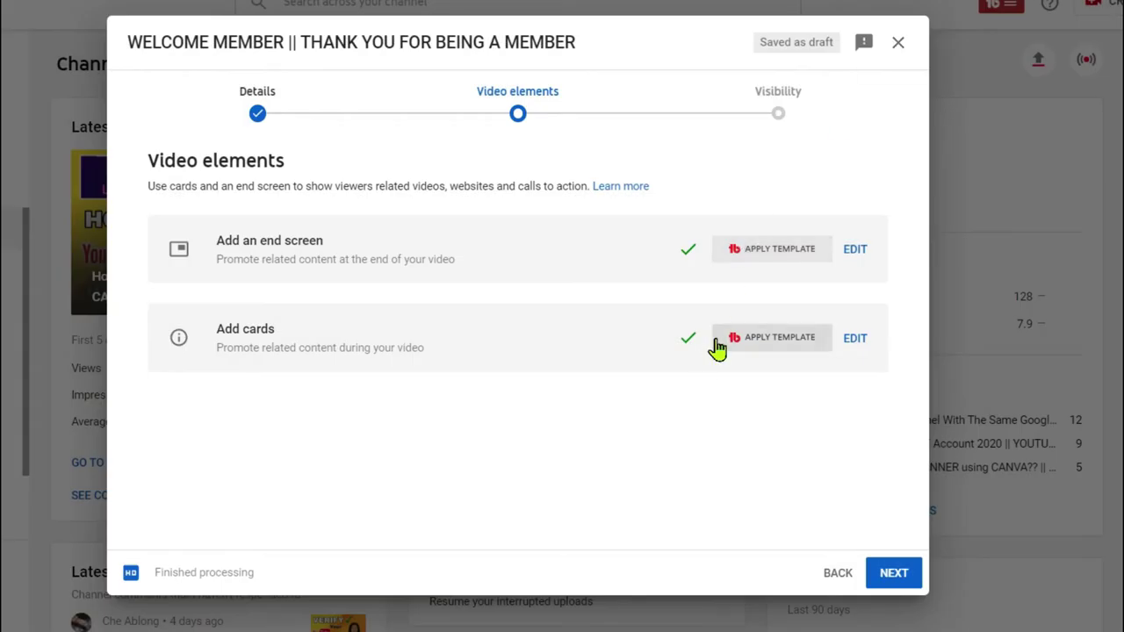
Continue to the Visibility stage and choose to schedule the video's publication.
{"action": "left_click", "coordinate": [889, 588]}
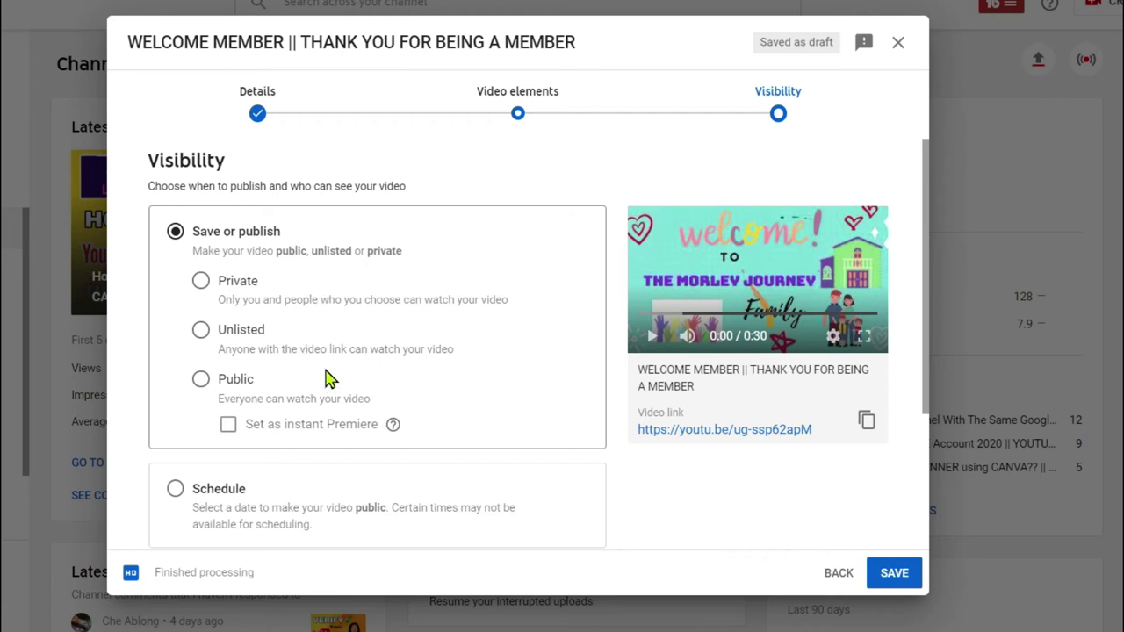
{"action": "scroll", "coordinate": [326, 377], "scroll_direction": "down", "scroll_amount": 3}
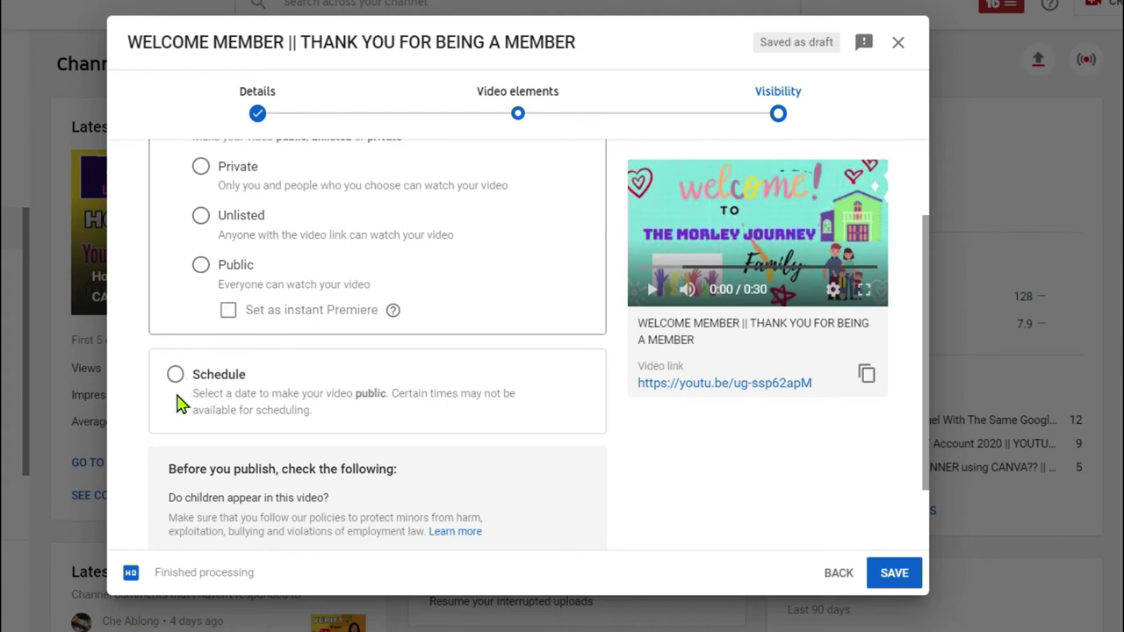
{"action": "scroll", "coordinate": [164, 369], "scroll_direction": "down", "scroll_amount": 1}
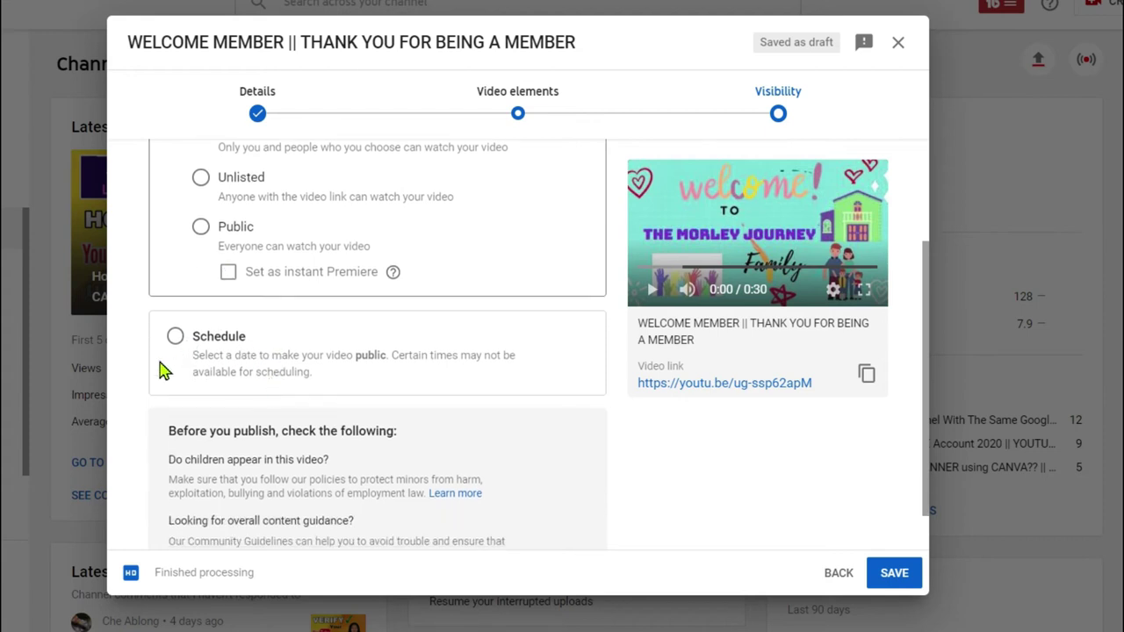
{"action": "scroll", "coordinate": [240, 347], "scroll_direction": "down", "scroll_amount": 1}
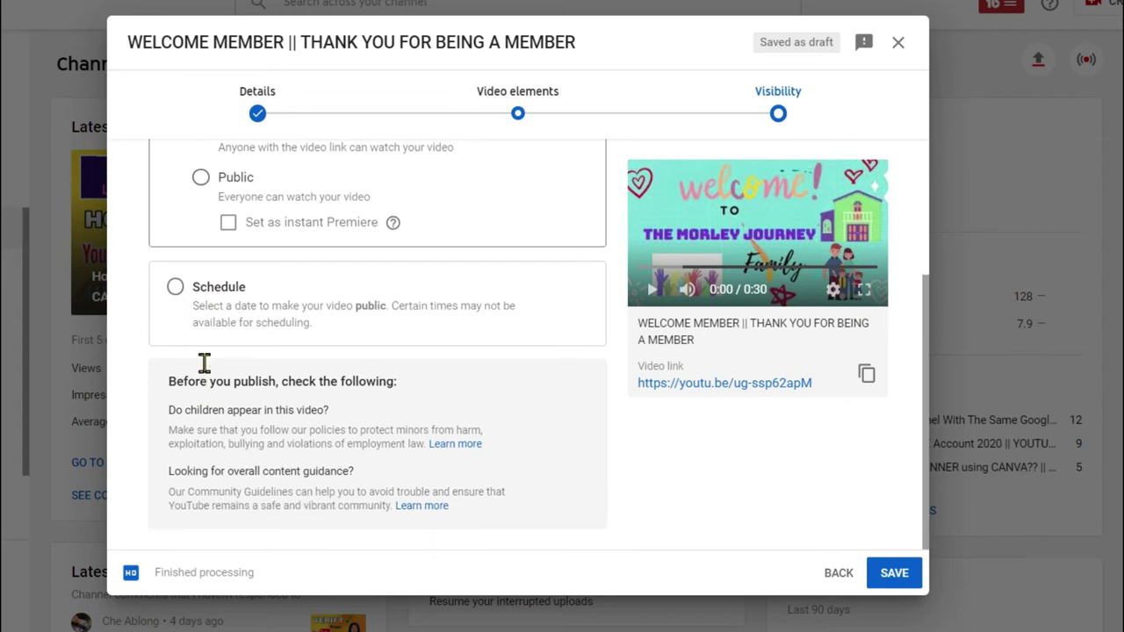
{"action": "left_click", "coordinate": [175, 290]}
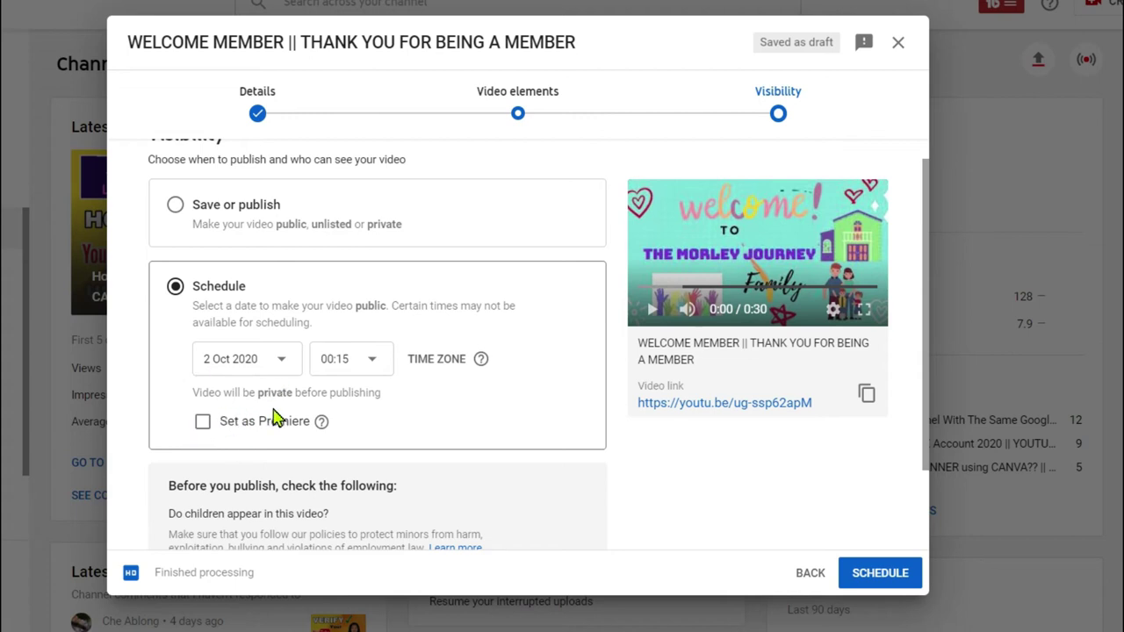
{"action": "scroll", "coordinate": [243, 413], "scroll_direction": "up", "scroll_amount": 1}
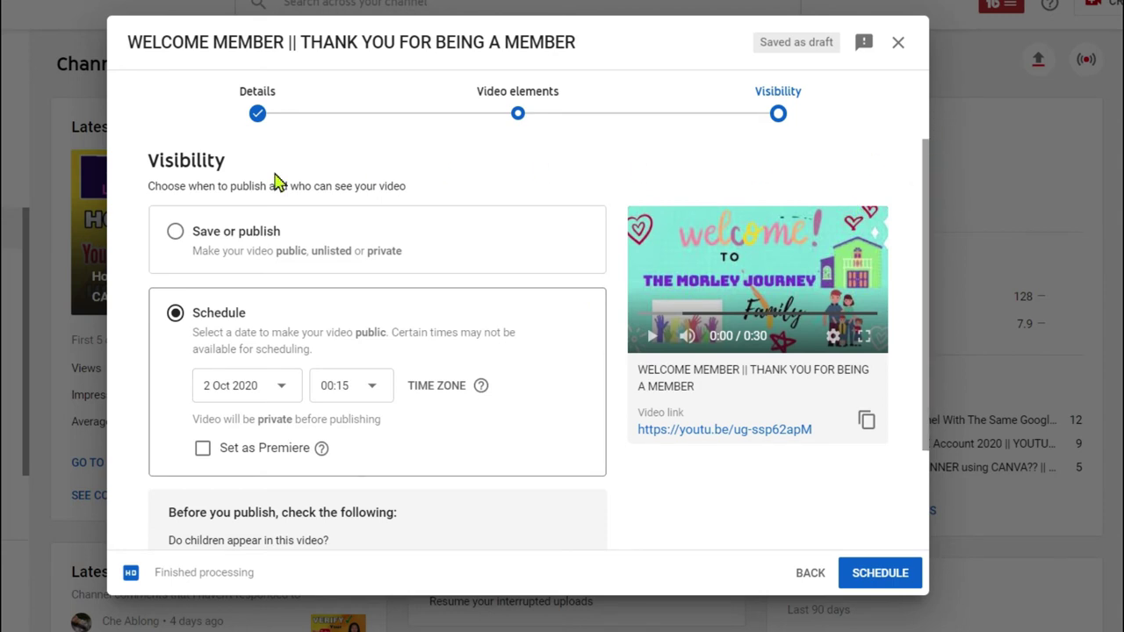
Examine the Private, Unlisted and Public choices under Save or publish, and return to the Schedule option.
{"action": "left_click", "coordinate": [177, 243]}
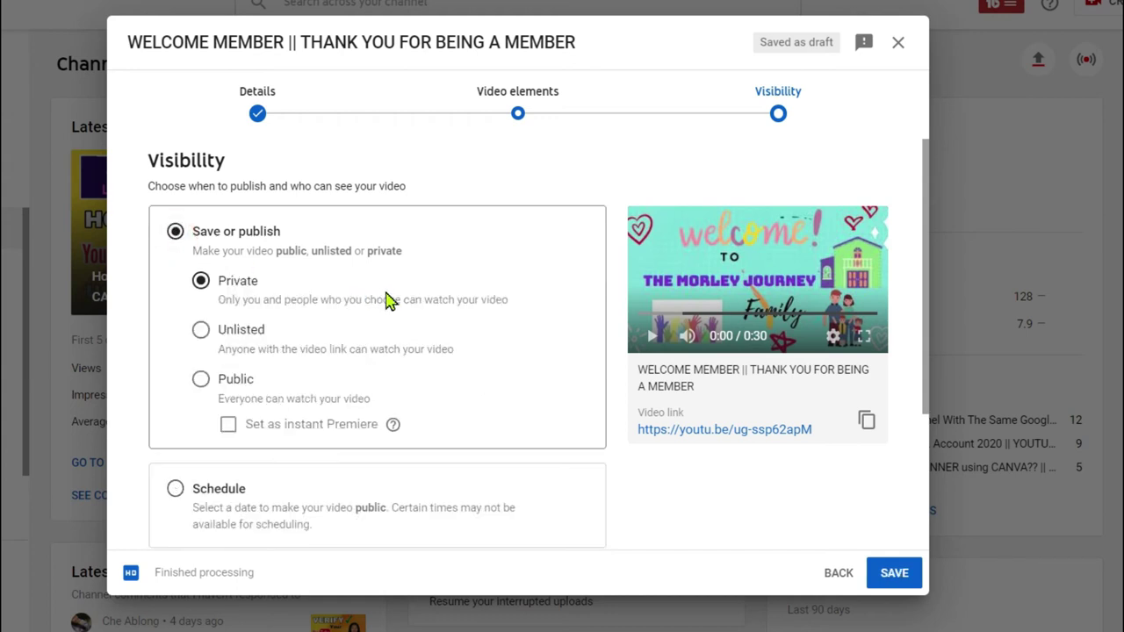
{"action": "scroll", "coordinate": [389, 301], "scroll_direction": "down", "scroll_amount": 1}
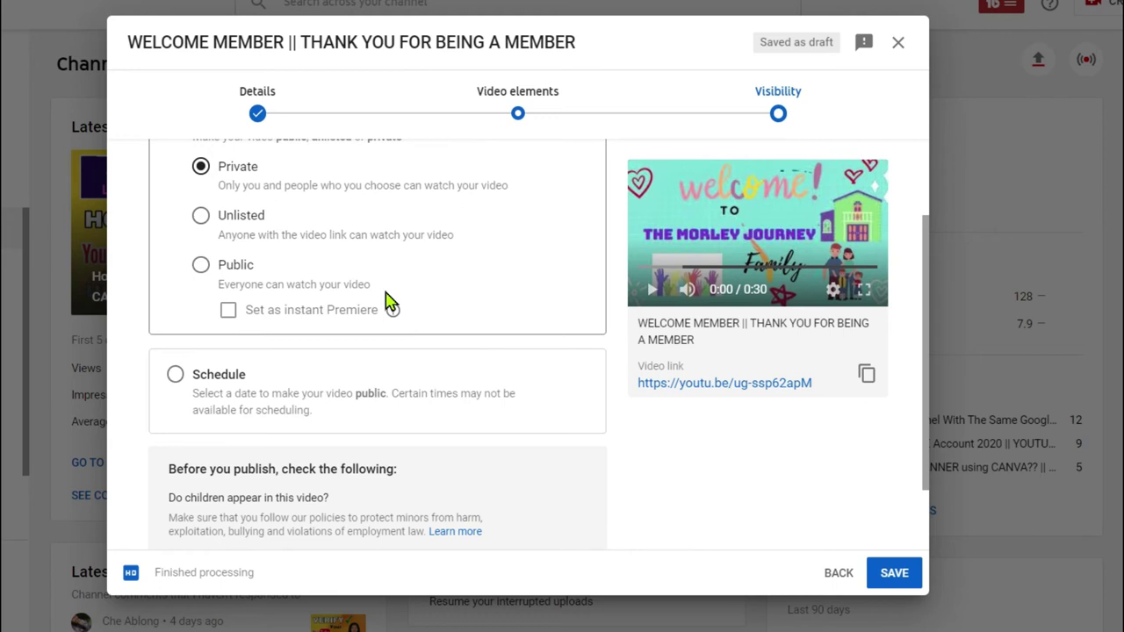
{"action": "scroll", "coordinate": [390, 303], "scroll_direction": "up", "scroll_amount": 1}
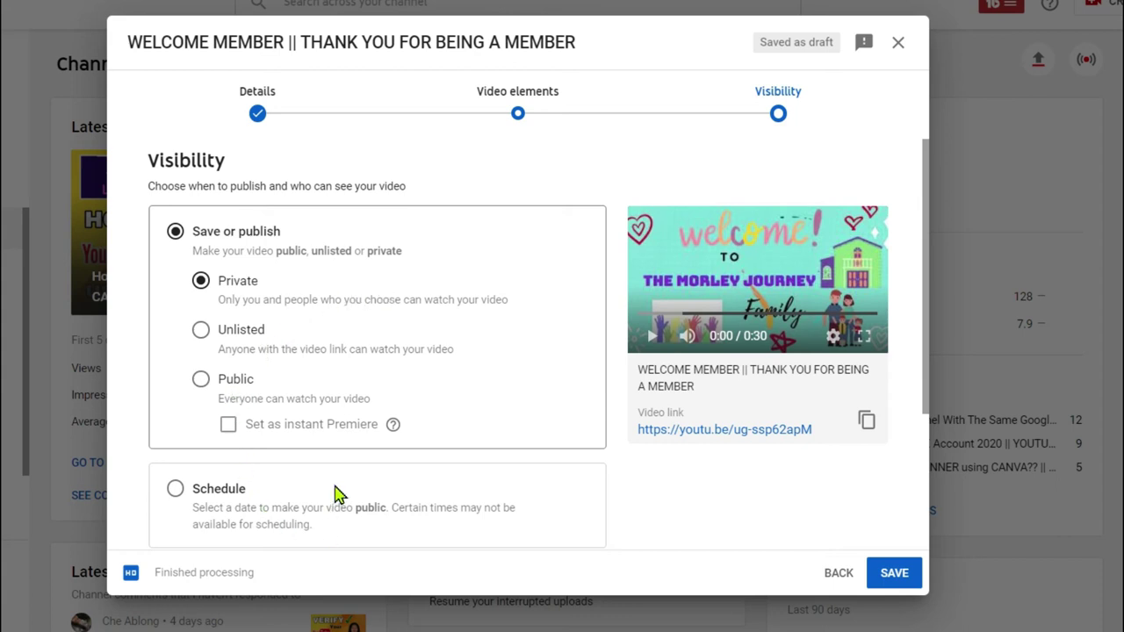
{"action": "left_click", "coordinate": [175, 492]}
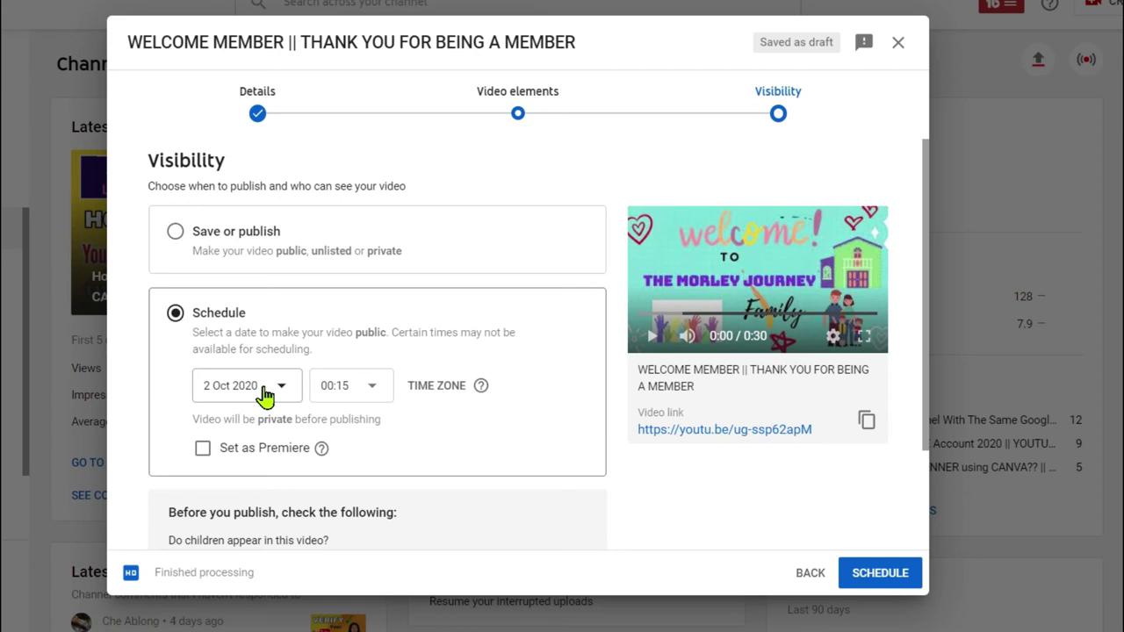
Set the scheduled publication time to 20:45 and set the video as a Premiere.
{"action": "left_click", "coordinate": [363, 390]}
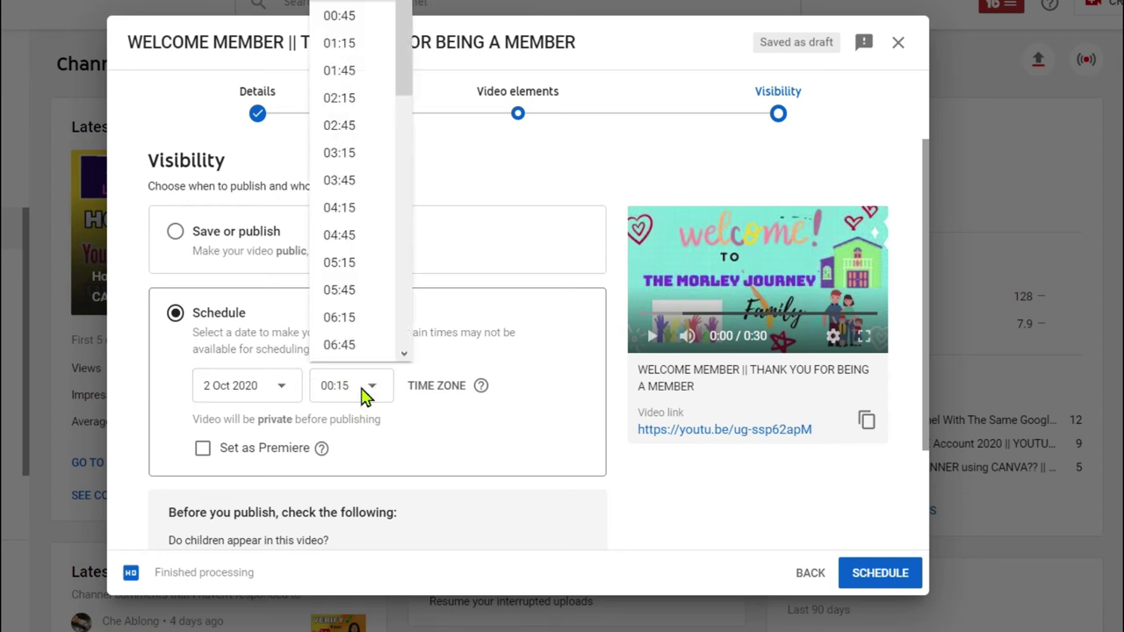
{"action": "left_click_drag", "start_coordinate": [404, 57], "coordinate": [395, 311]}
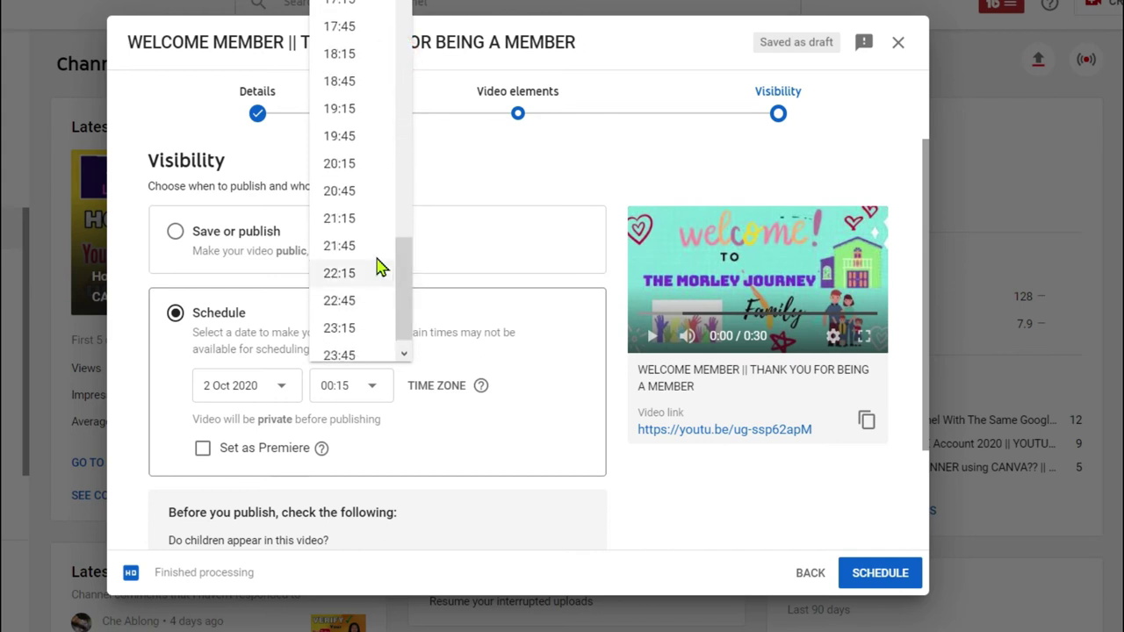
{"action": "left_click", "coordinate": [345, 192]}
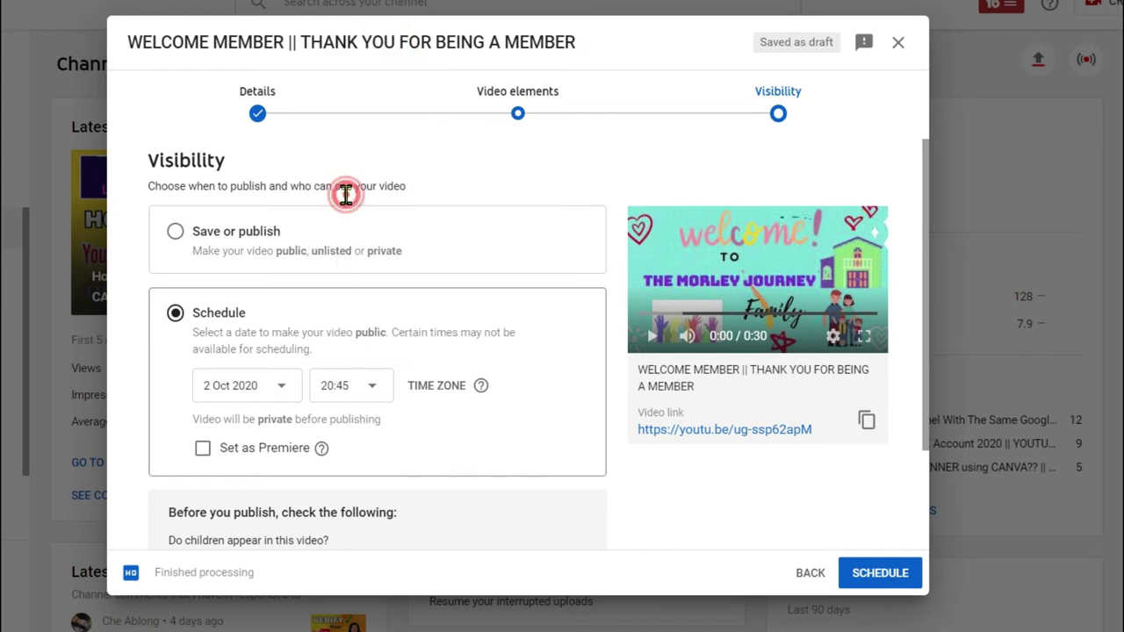
{"action": "left_click", "coordinate": [203, 453]}
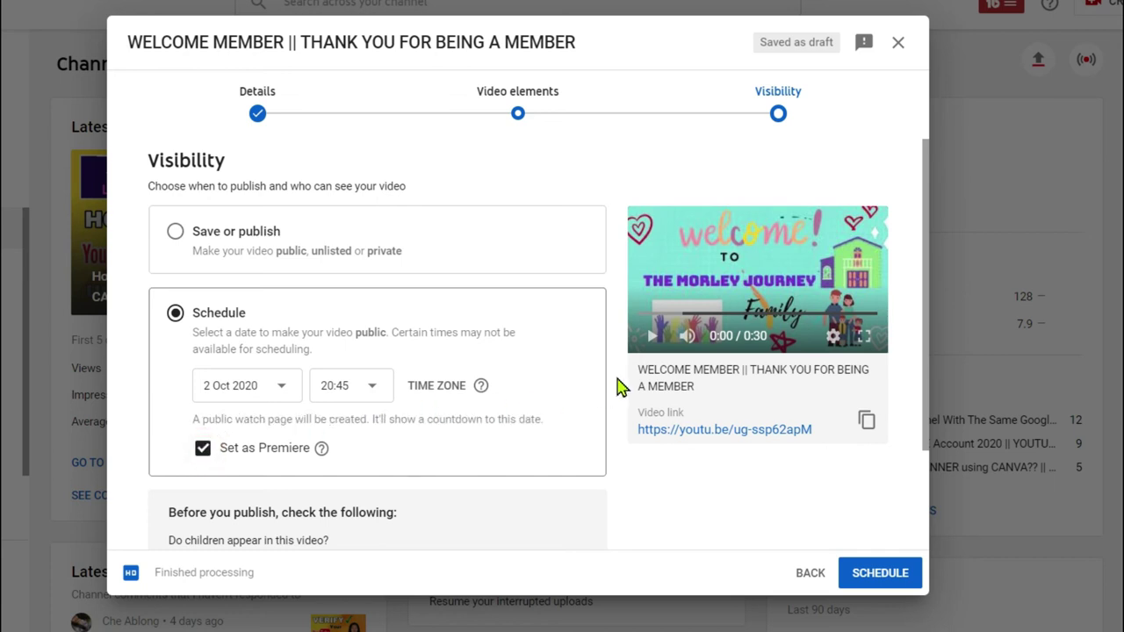
Schedule the welcome video's premiere and close the confirmation with its sharing options.
{"action": "scroll", "coordinate": [620, 387], "scroll_direction": "down", "scroll_amount": 1}
{"action": "left_click_drag", "start_coordinate": [923, 211], "coordinate": [920, 314]}
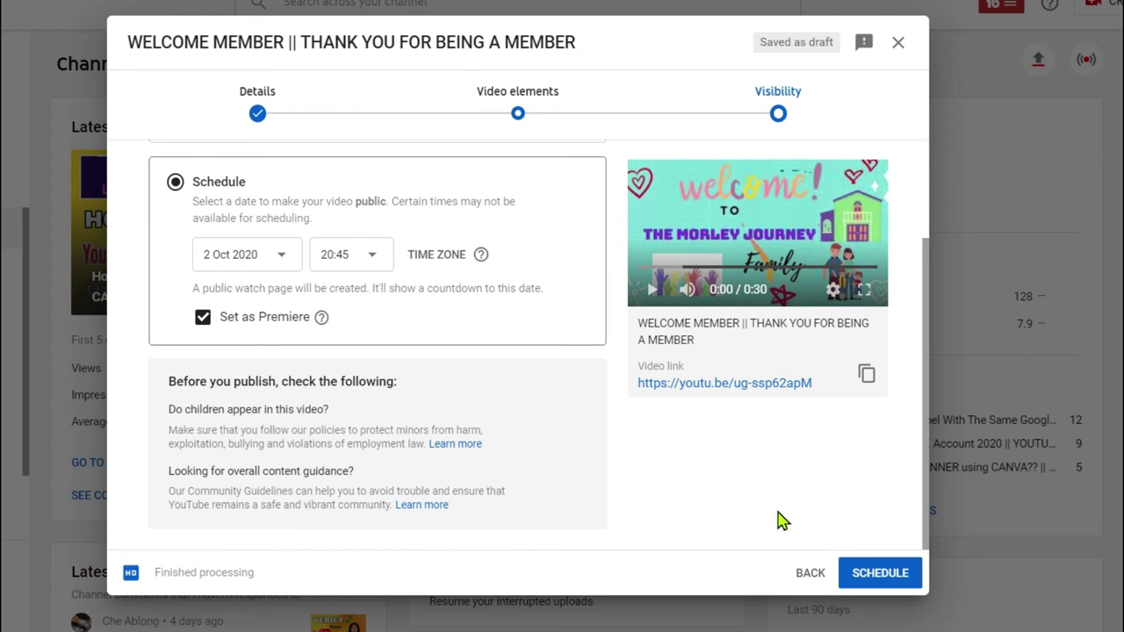
{"action": "left_click", "coordinate": [881, 583]}
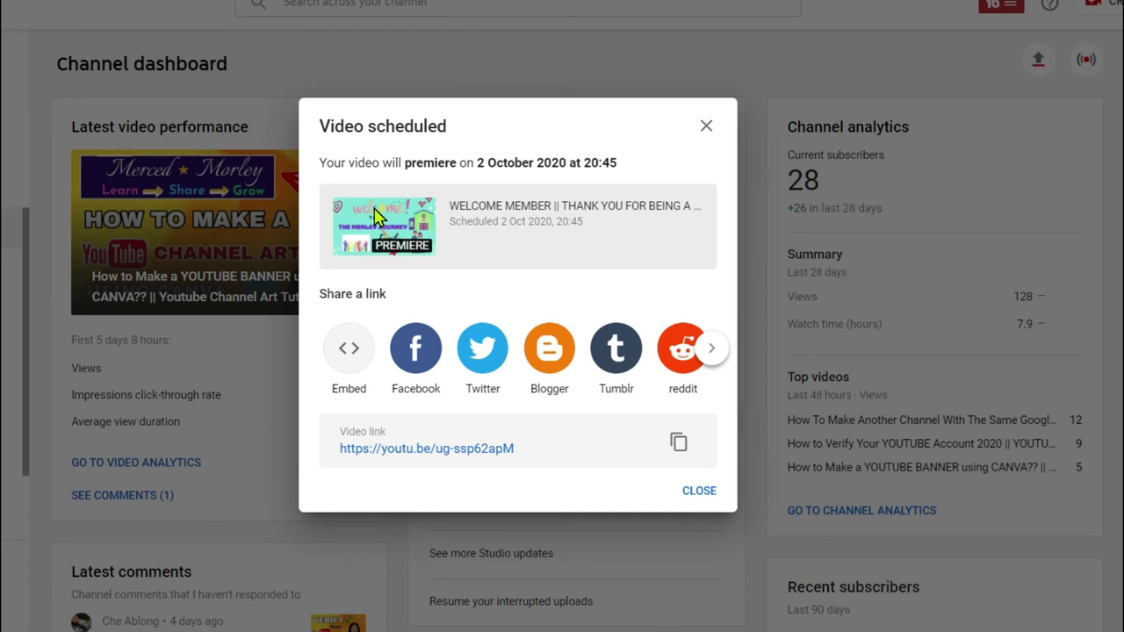
{"action": "left_click", "coordinate": [700, 492]}
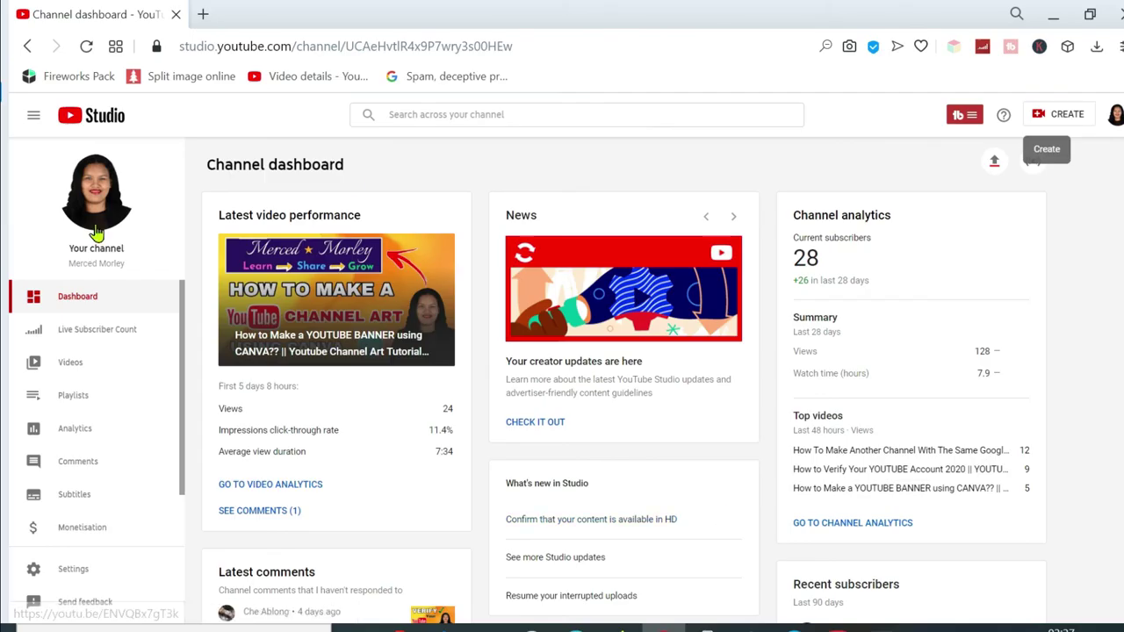
Go to the channel's list of uploaded videos and open the welcome video's visibility settings.
{"action": "left_click", "coordinate": [74, 362]}
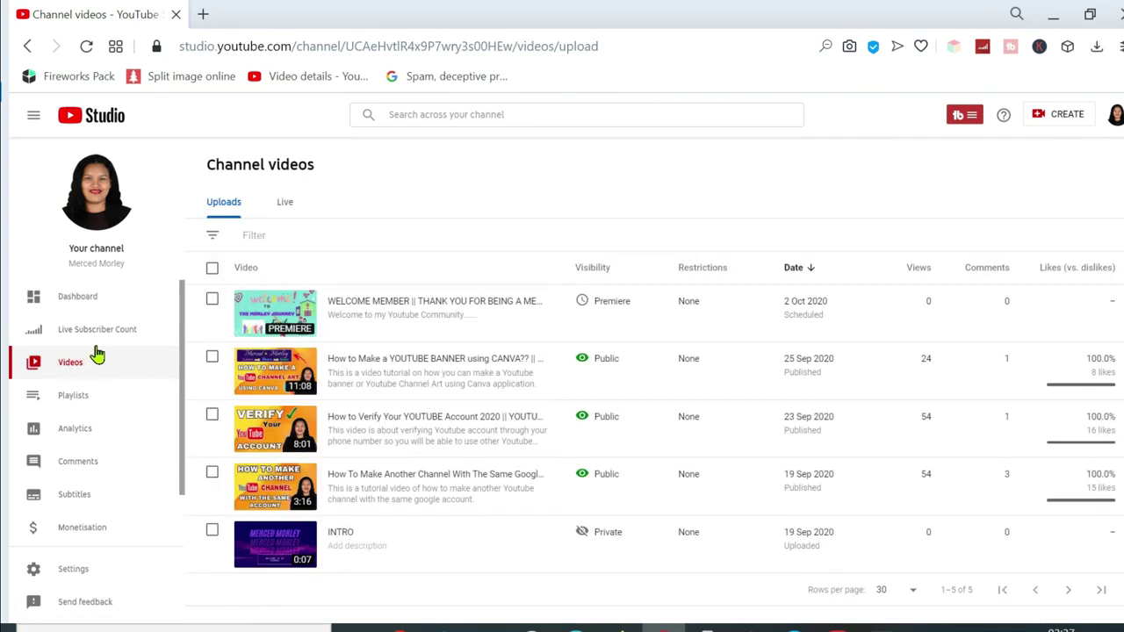
{"action": "mouse_move", "coordinate": [369, 330]}
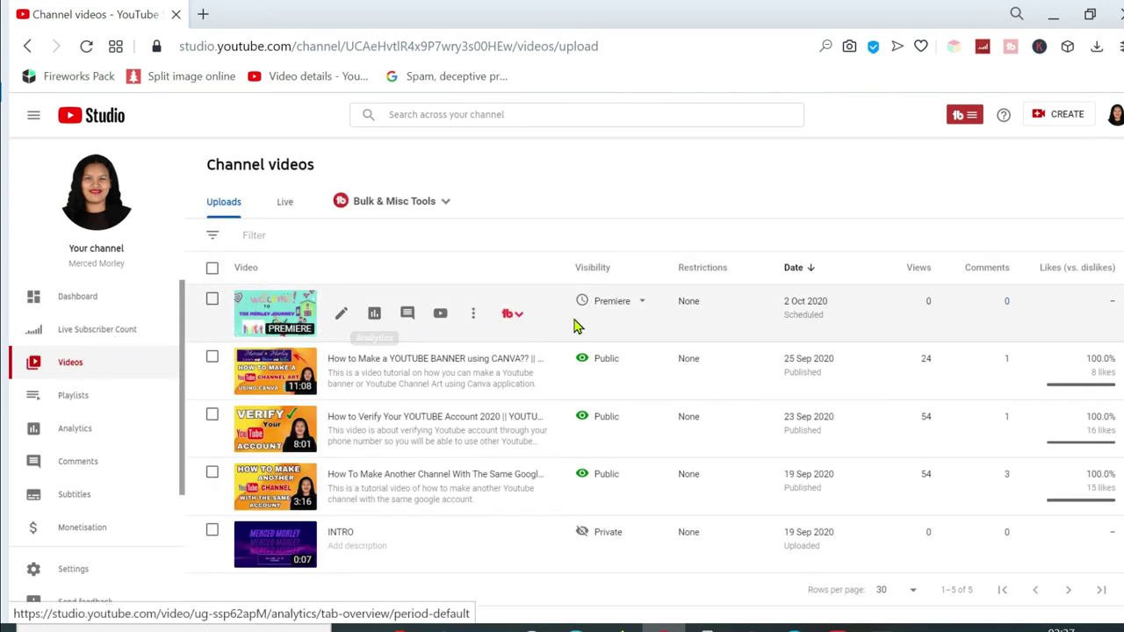
{"action": "mouse_move", "coordinate": [635, 307]}
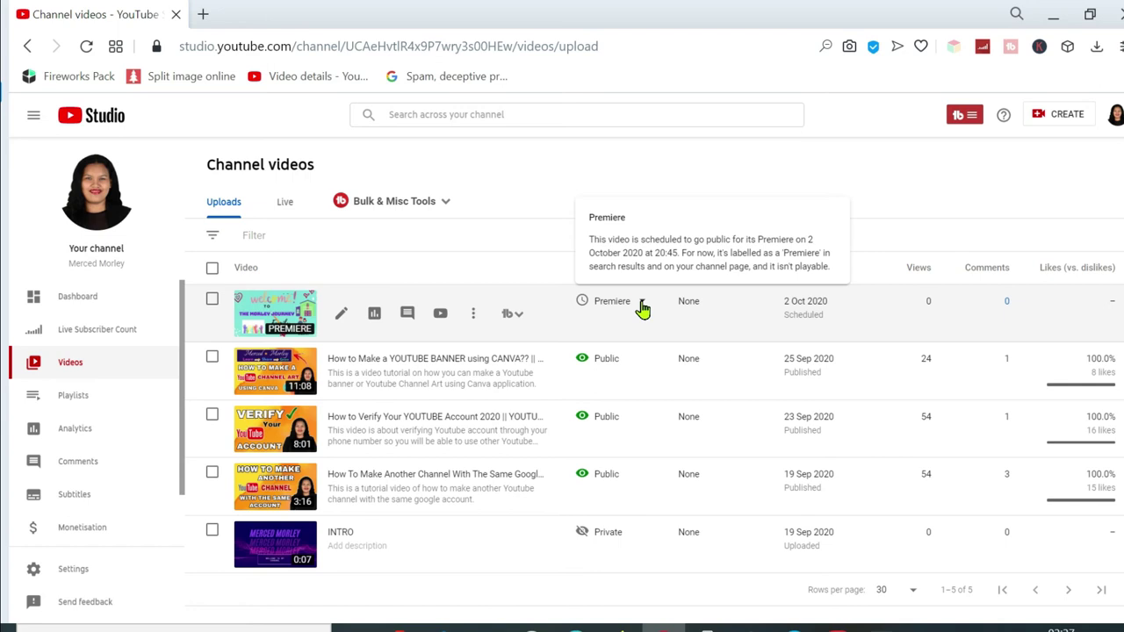
{"action": "left_click", "coordinate": [642, 305]}
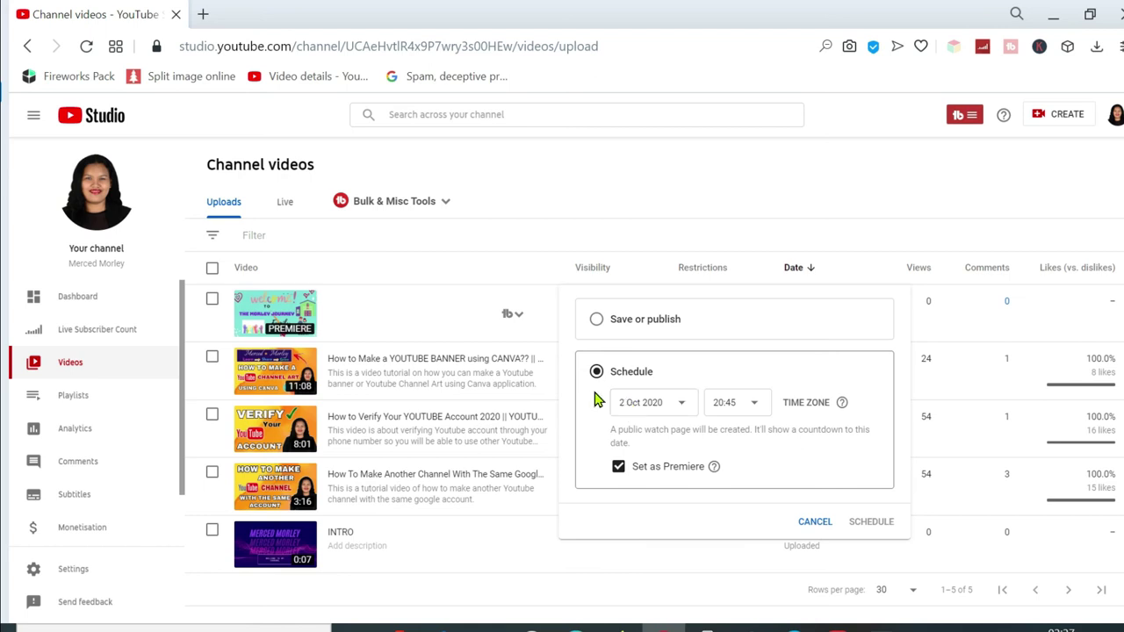
Look through the available premiere dates and times, and leave the visibility settings without saving.
{"action": "left_click", "coordinate": [677, 408]}
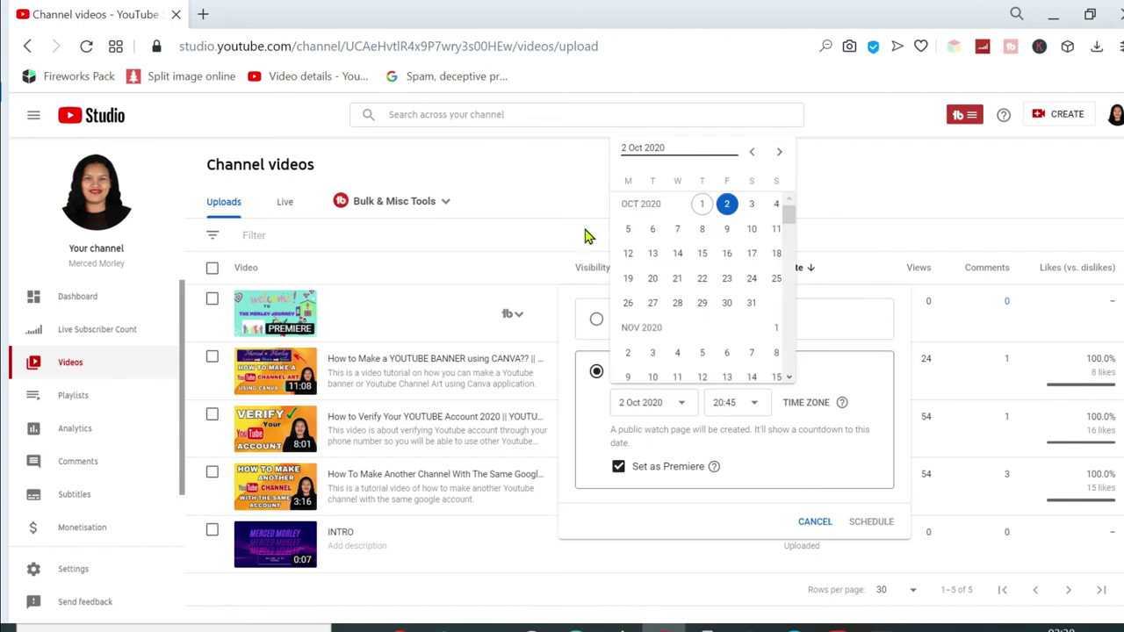
{"action": "left_click", "coordinate": [841, 176]}
{"action": "left_click", "coordinate": [753, 406]}
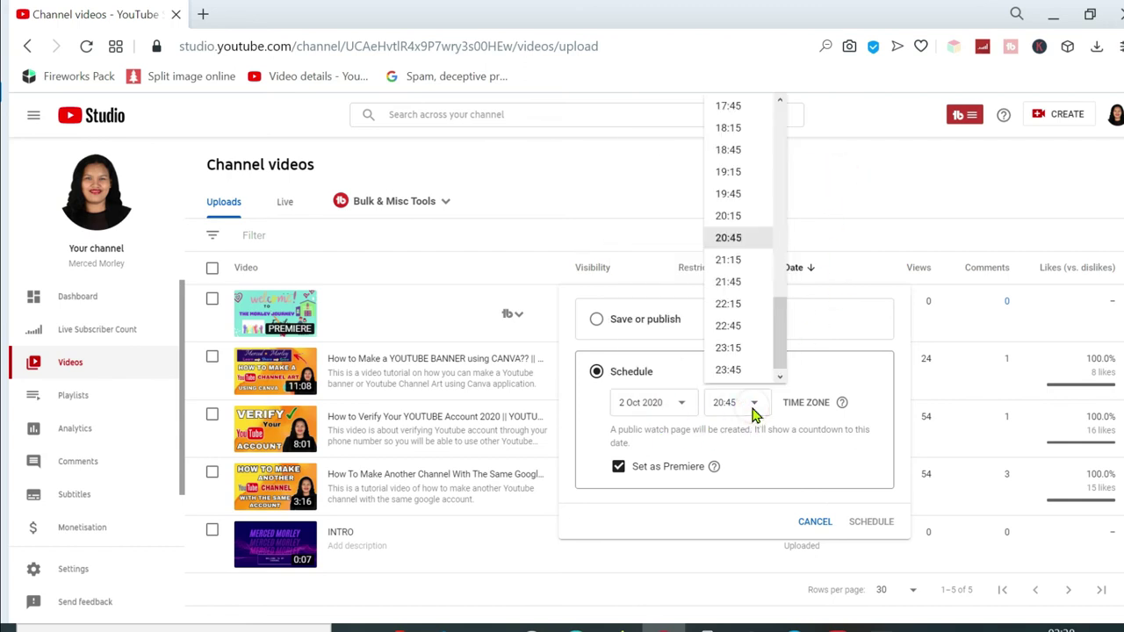
{"action": "left_click", "coordinate": [843, 171]}
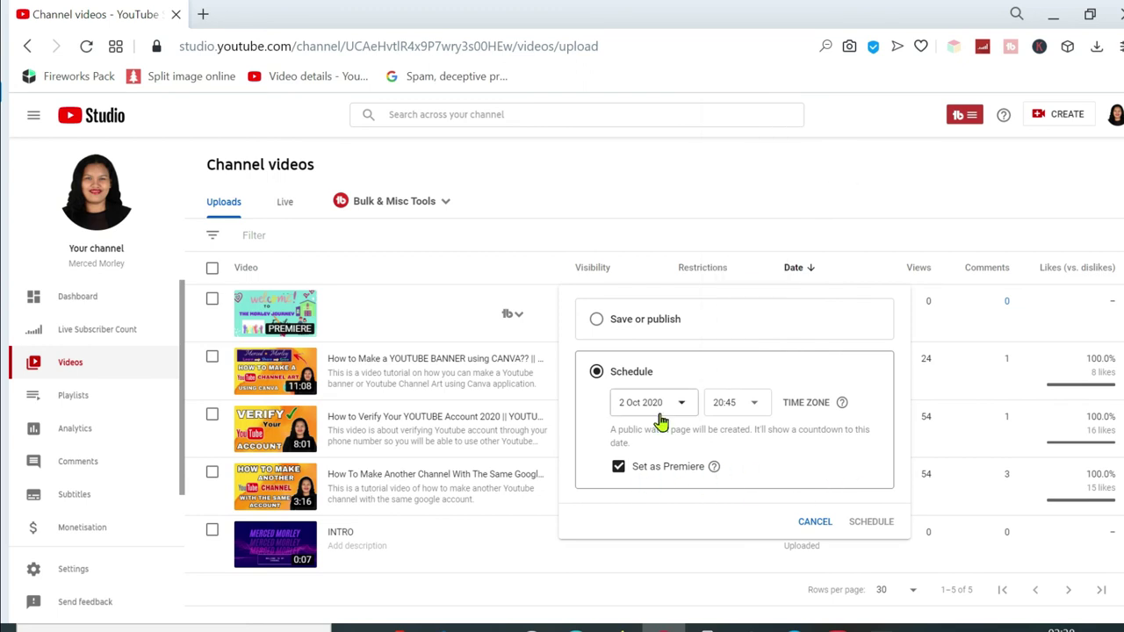
{"action": "left_click", "coordinate": [816, 524]}
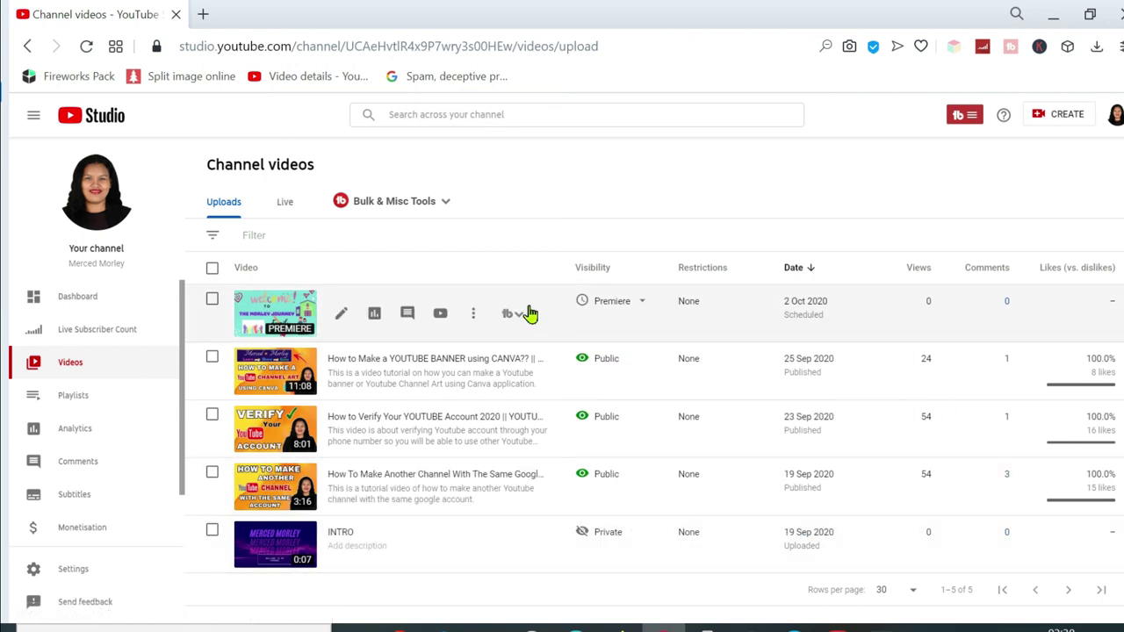
Open the welcome video's details, view its watch page on YouTube, and examine the premiere information, comments and chat.
{"action": "left_click", "coordinate": [286, 314]}
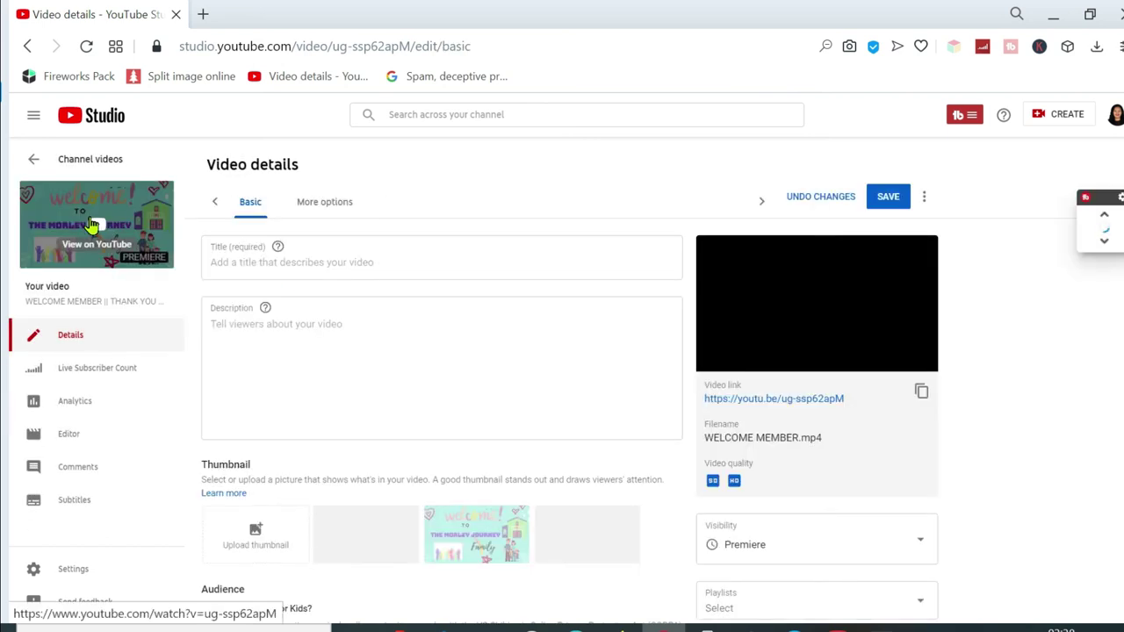
{"action": "left_click", "coordinate": [92, 226]}
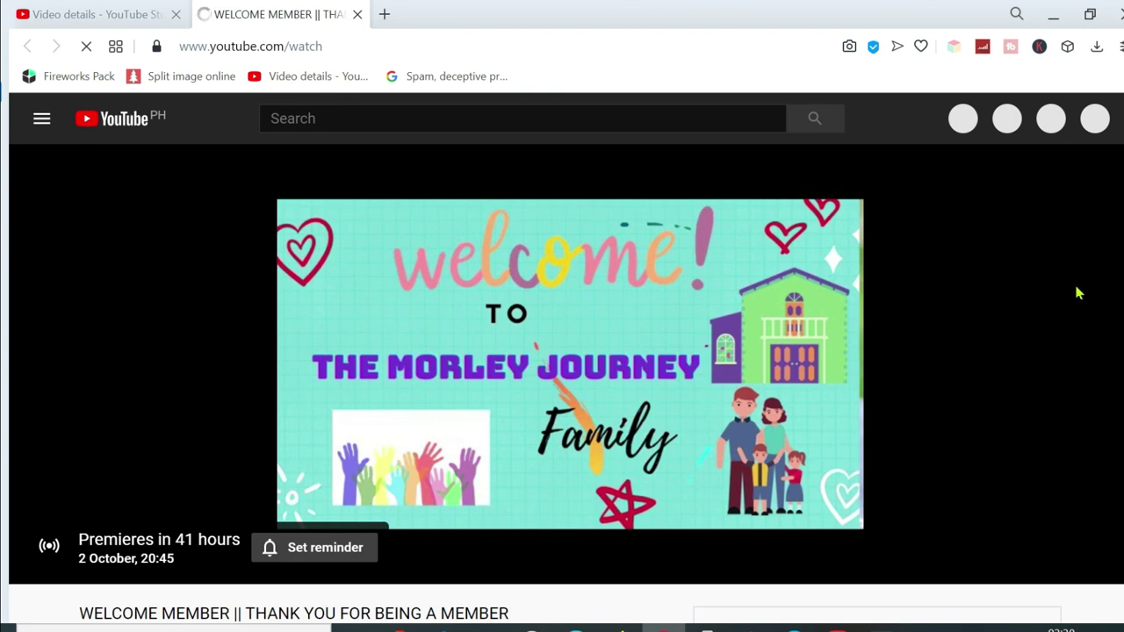
{"action": "scroll", "coordinate": [567, 383], "scroll_direction": "down", "scroll_amount": 2}
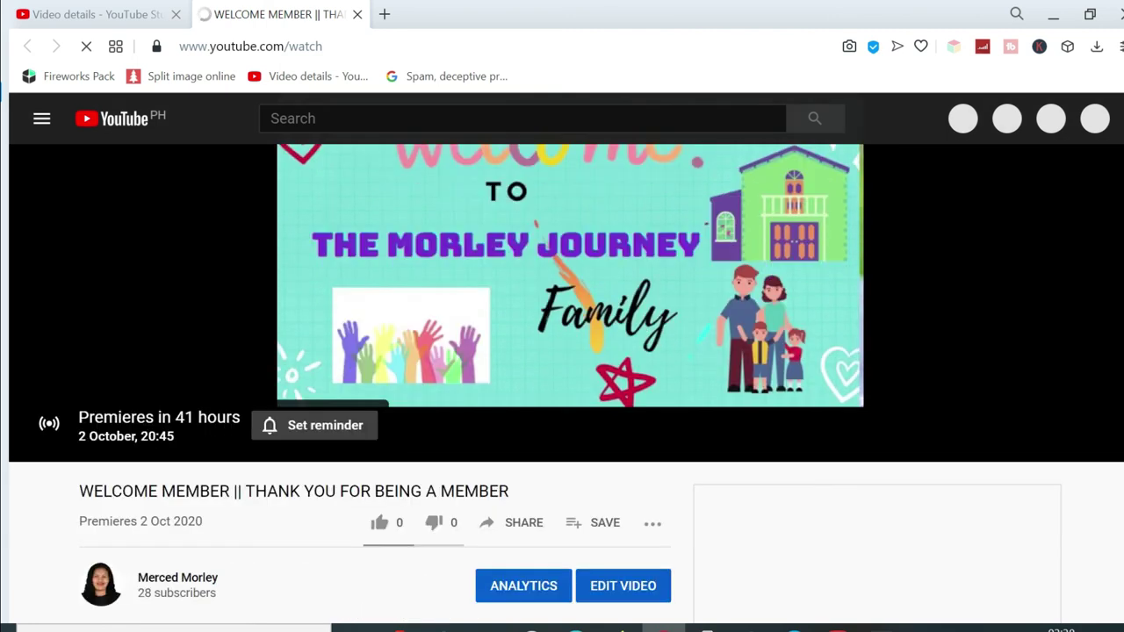
{"action": "scroll", "coordinate": [566, 385], "scroll_direction": "down", "scroll_amount": 1}
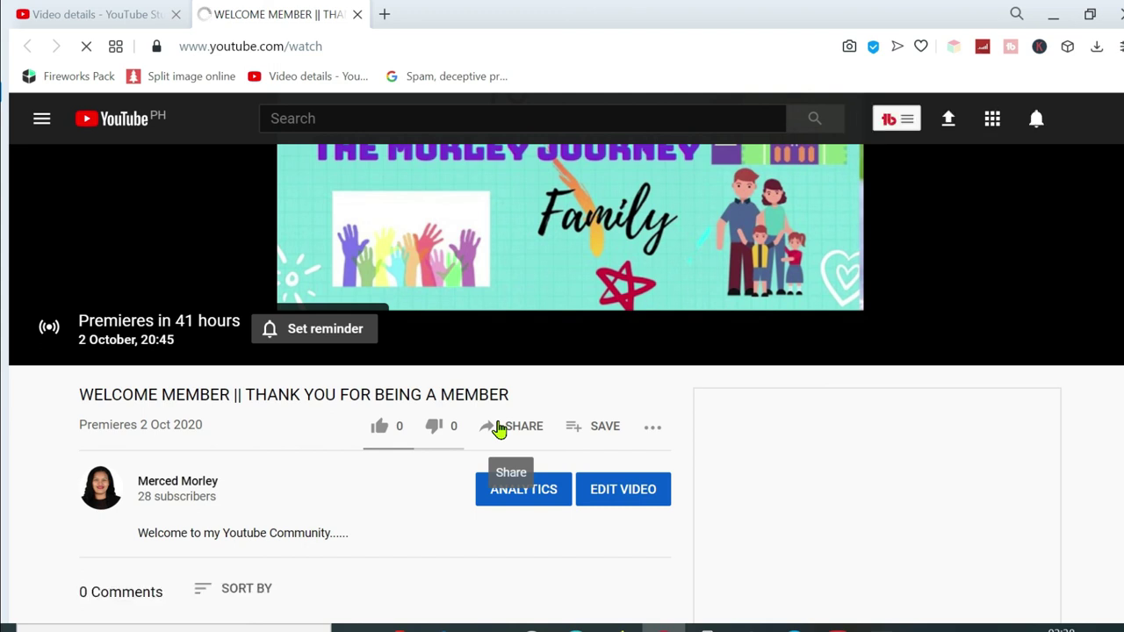
{"action": "scroll", "coordinate": [497, 427], "scroll_direction": "down", "scroll_amount": 4}
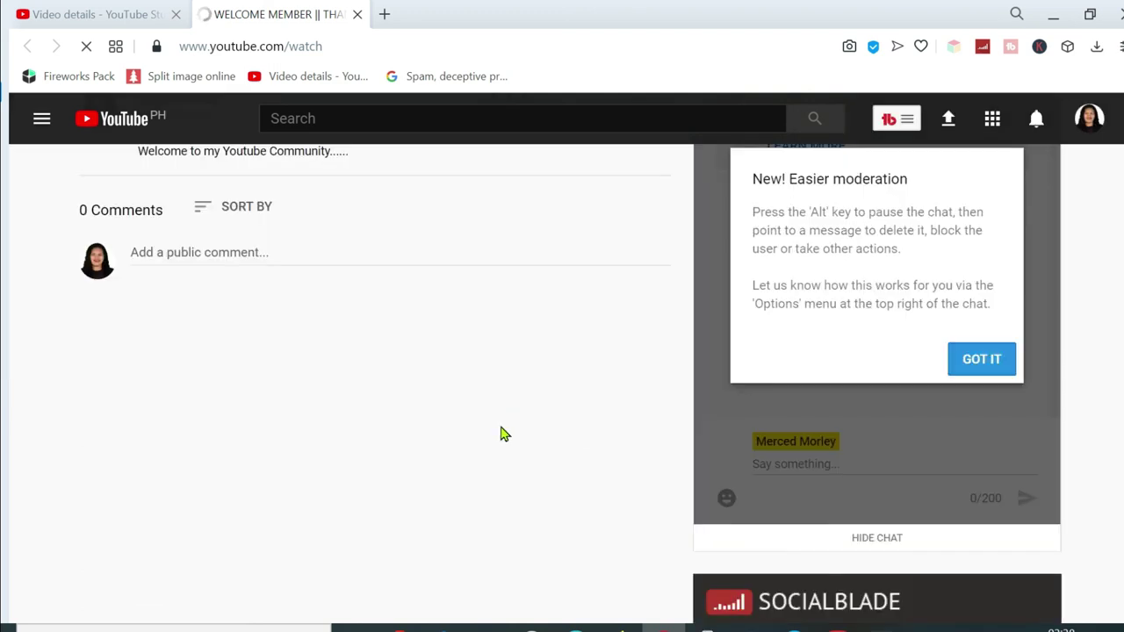
{"action": "scroll", "coordinate": [529, 477], "scroll_direction": "up", "scroll_amount": 3}
{"action": "scroll", "coordinate": [532, 471], "scroll_direction": "up", "scroll_amount": 2}
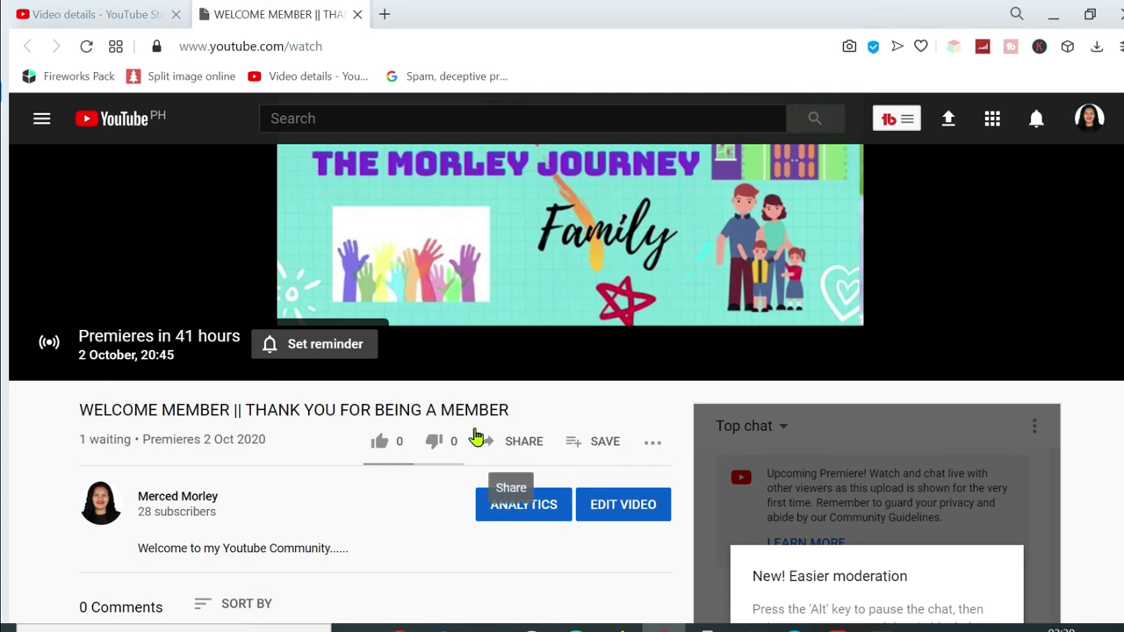
Copy the premiere video's share link and close the sharing options.
{"action": "left_click", "coordinate": [524, 442]}
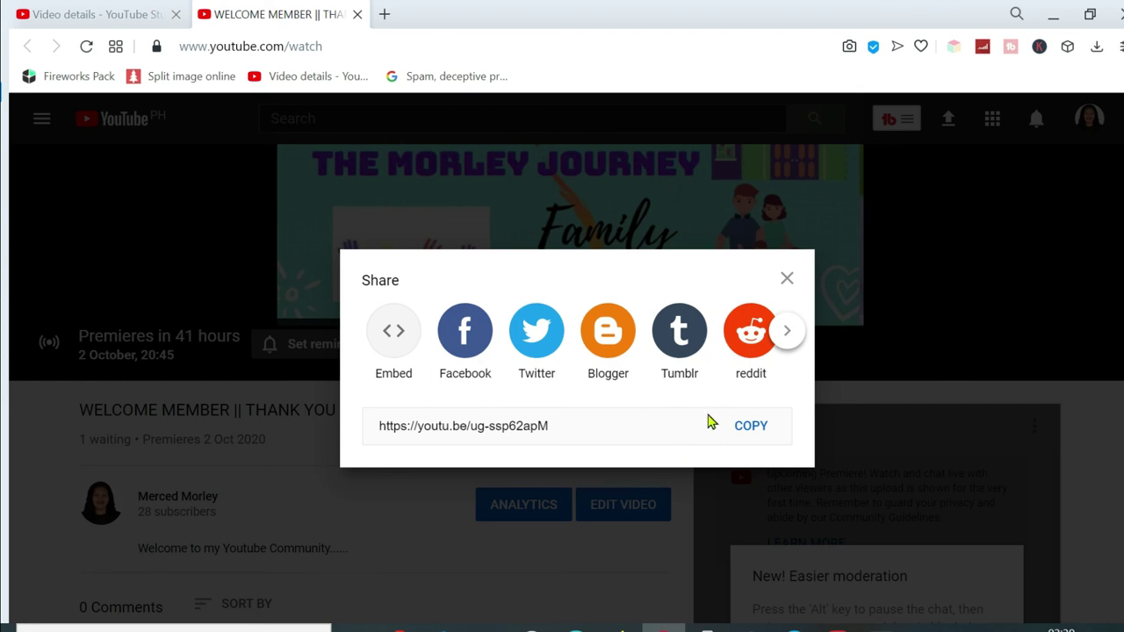
{"action": "left_click", "coordinate": [746, 429]}
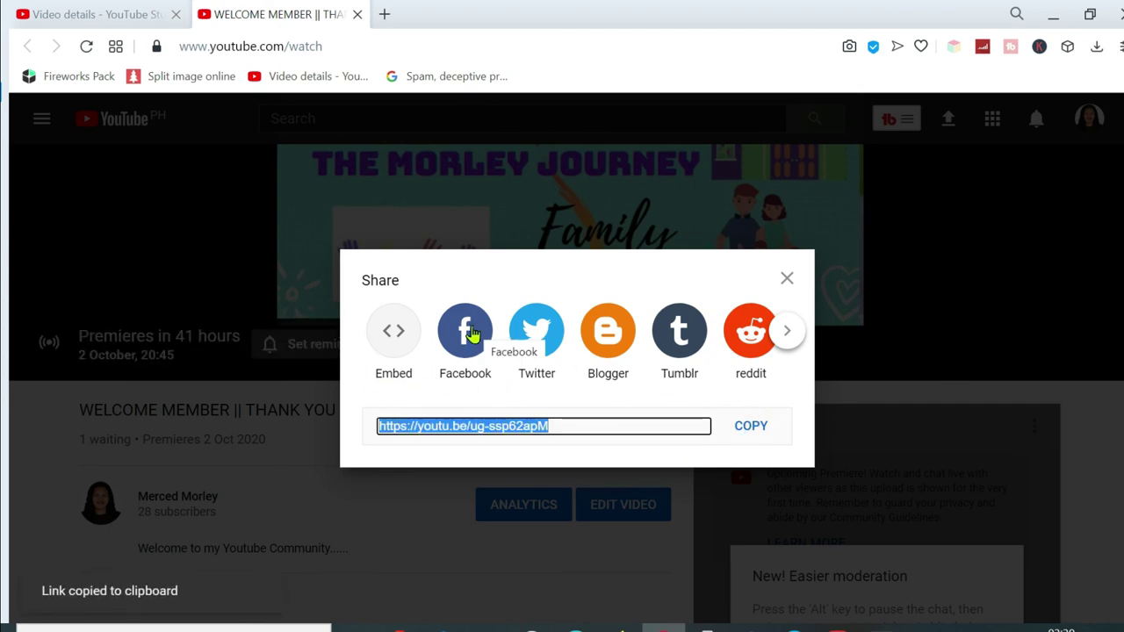
{"action": "left_click", "coordinate": [786, 280]}
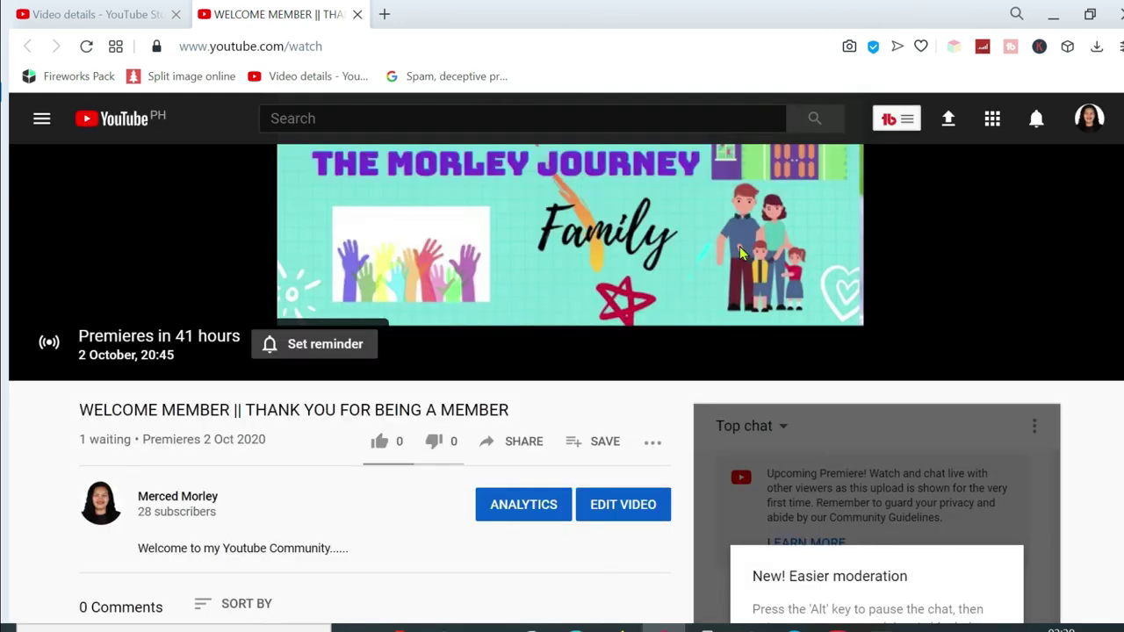
{"action": "scroll", "coordinate": [497, 507], "scroll_direction": "up", "scroll_amount": 1}
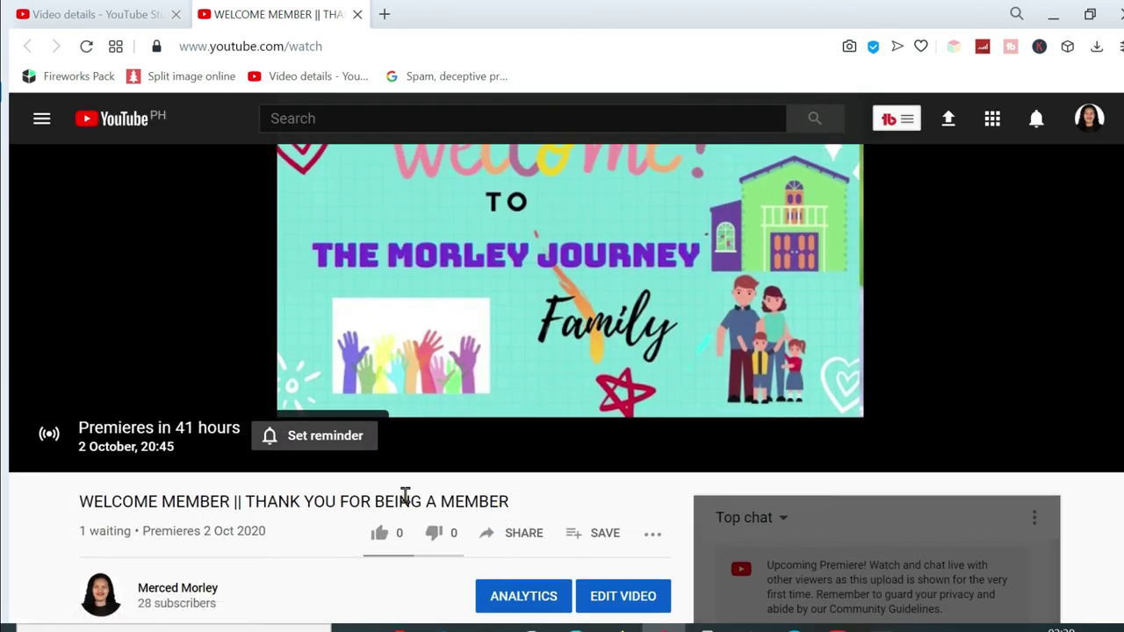